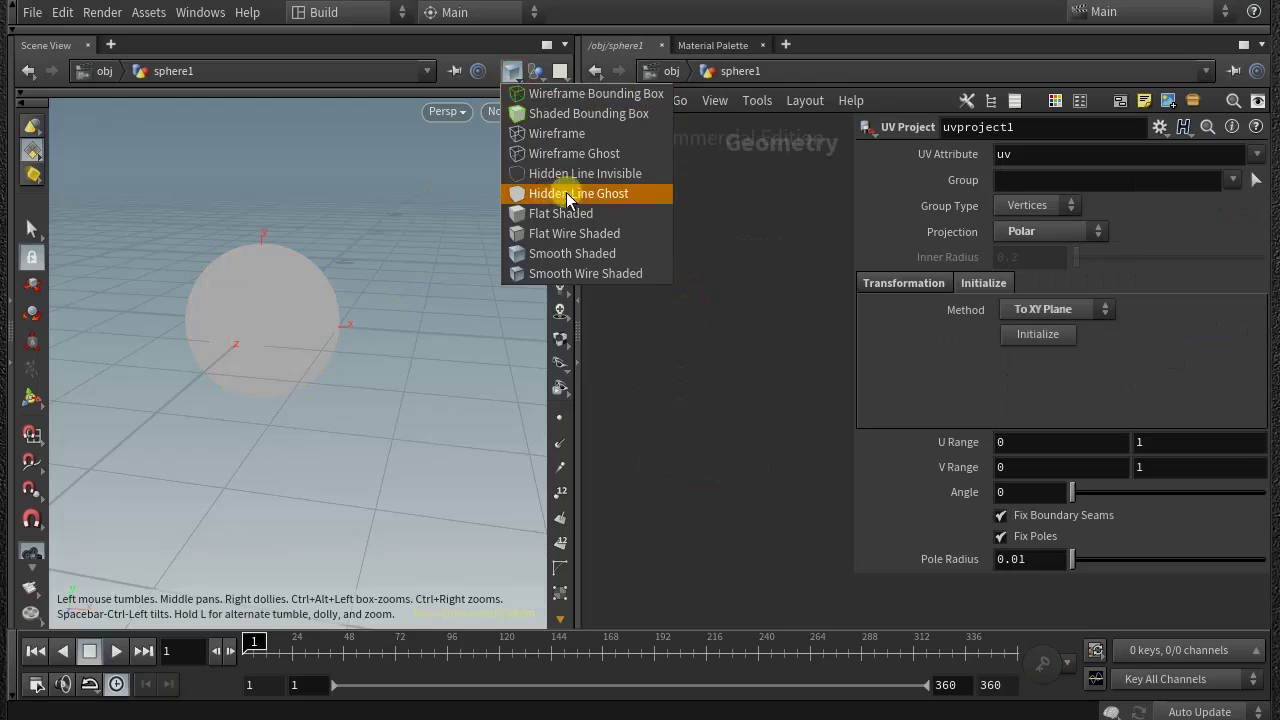
Set the viewport shading to Smooth Wire Shaded so the sphere's polygon edges are shown
{"action": "left_click", "coordinate": [528, 69]}
{"action": "left_click", "coordinate": [528, 69]}
{"action": "left_click", "coordinate": [560, 273]}
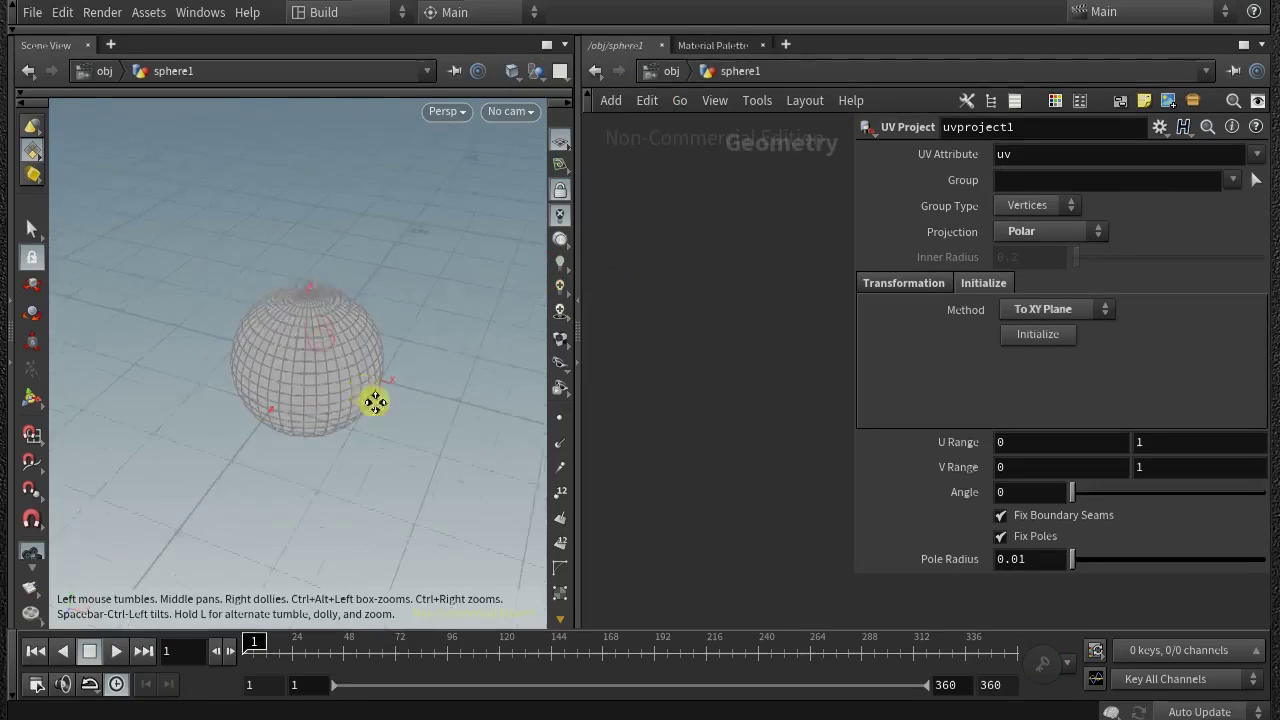
{"action": "right_click_drag", "start_coordinate": [375, 401], "coordinate": [446, 303], "text": "alt"}
Add a Box node in an empty area of the sphere1 network and display it
{"action": "middle_click_drag", "start_coordinate": [775, 260], "coordinate": [600, 255]}
{"action": "middle_click_drag", "start_coordinate": [746, 243], "coordinate": [666, 226]}
{"action": "middle_click_drag", "start_coordinate": [748, 283], "coordinate": [588, 270]}
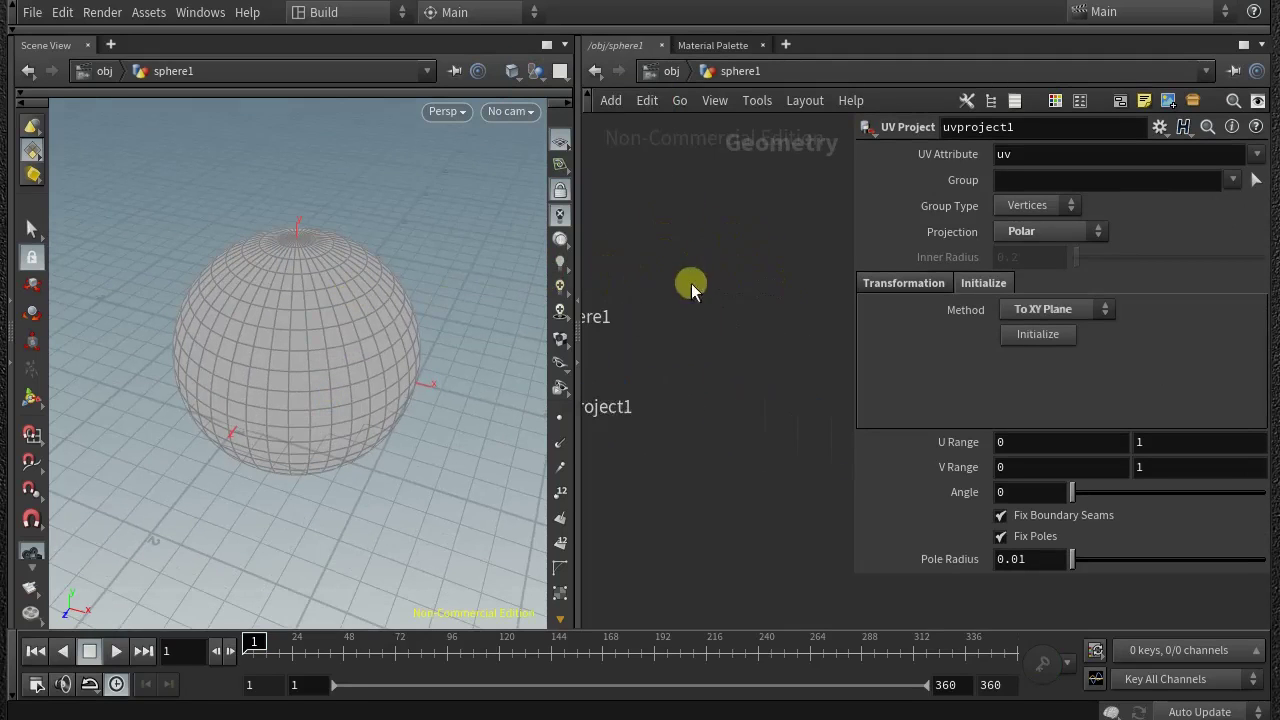
{"action": "key", "text": "Tab"}
{"action": "type", "text": "box"}
{"action": "key", "text": "Return"}
{"action": "left_click", "coordinate": [693, 297]}
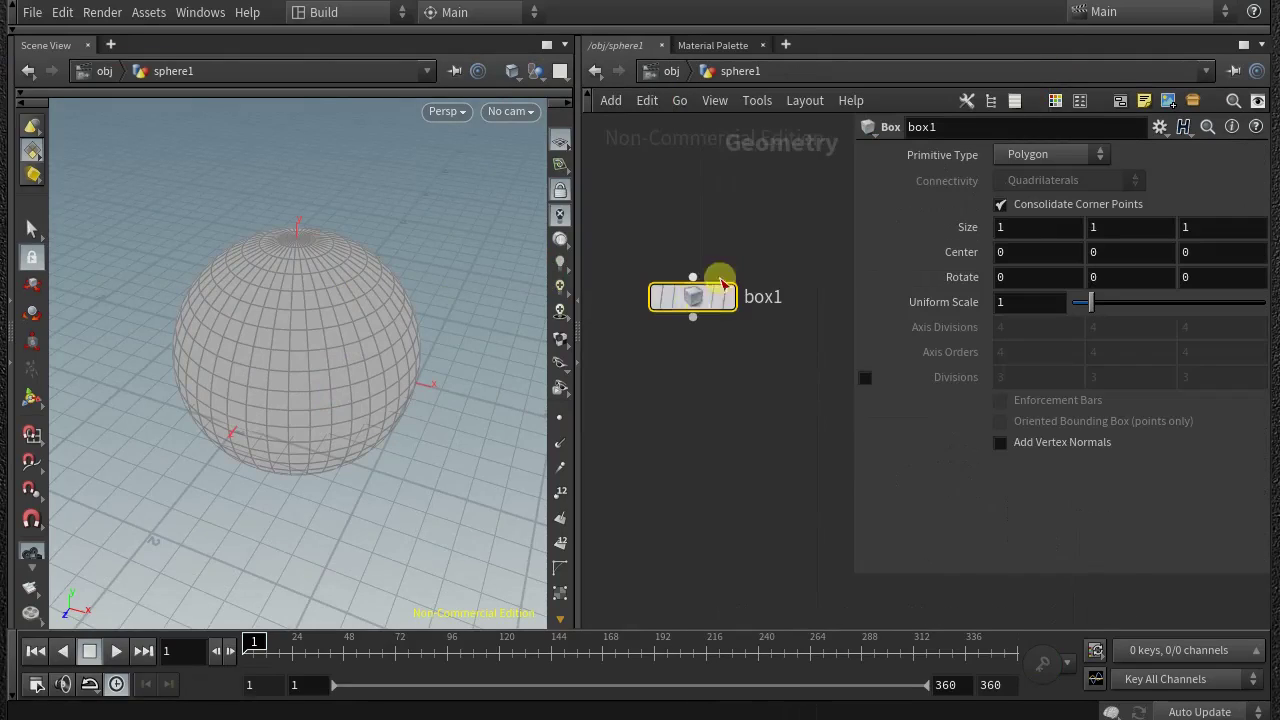
{"action": "scroll", "coordinate": [314, 323], "scroll_direction": "up", "scroll_amount": 3}
{"action": "left_click", "coordinate": [690, 280]}
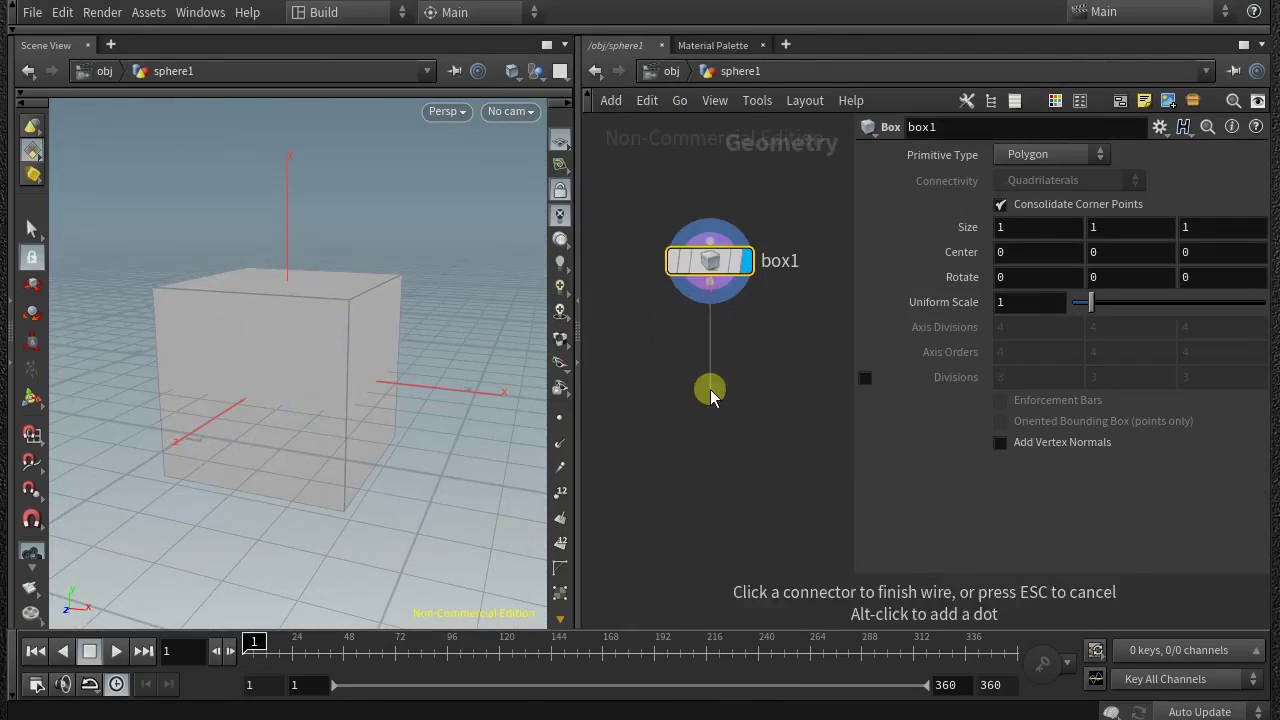
Connect a Subdivide node after box1, set its depth to 2 and display it
{"action": "key", "text": "Tab"}
{"action": "type", "text": "subd"}
{"action": "key", "text": "Return"}
{"action": "left_click", "coordinate": [711, 391]}
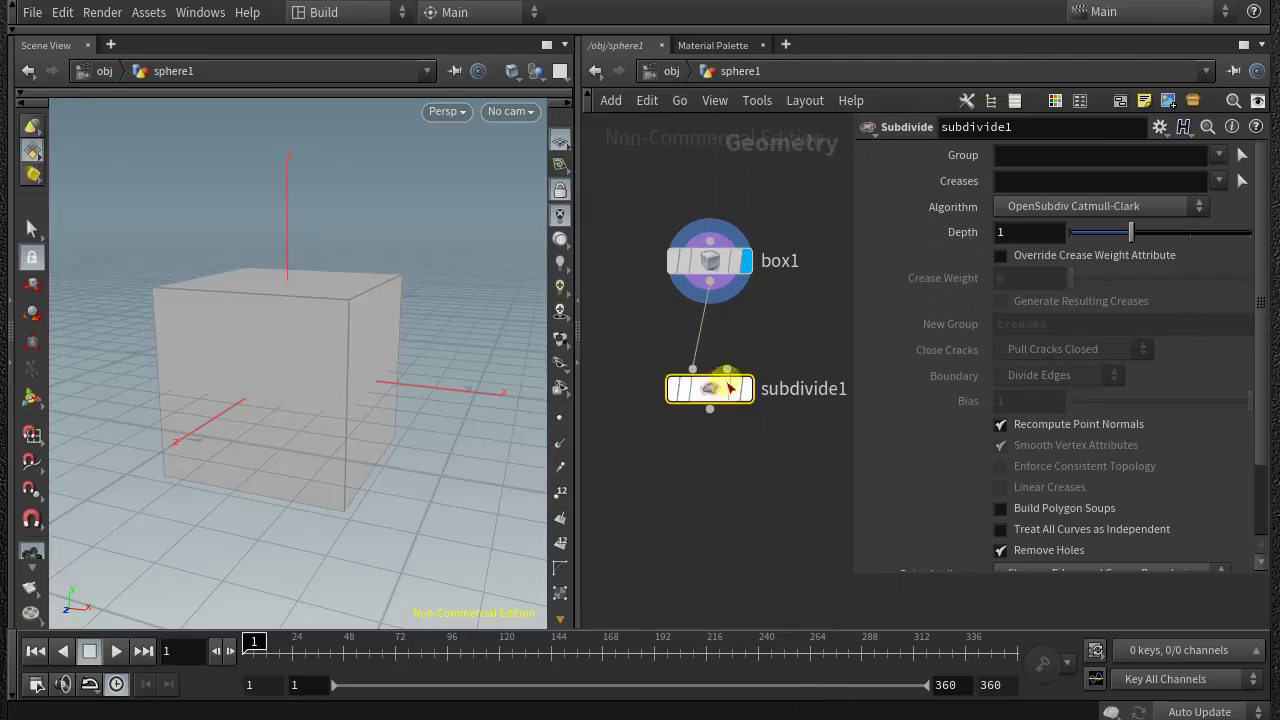
{"action": "left_click_drag", "start_coordinate": [1131, 232], "coordinate": [1190, 232]}
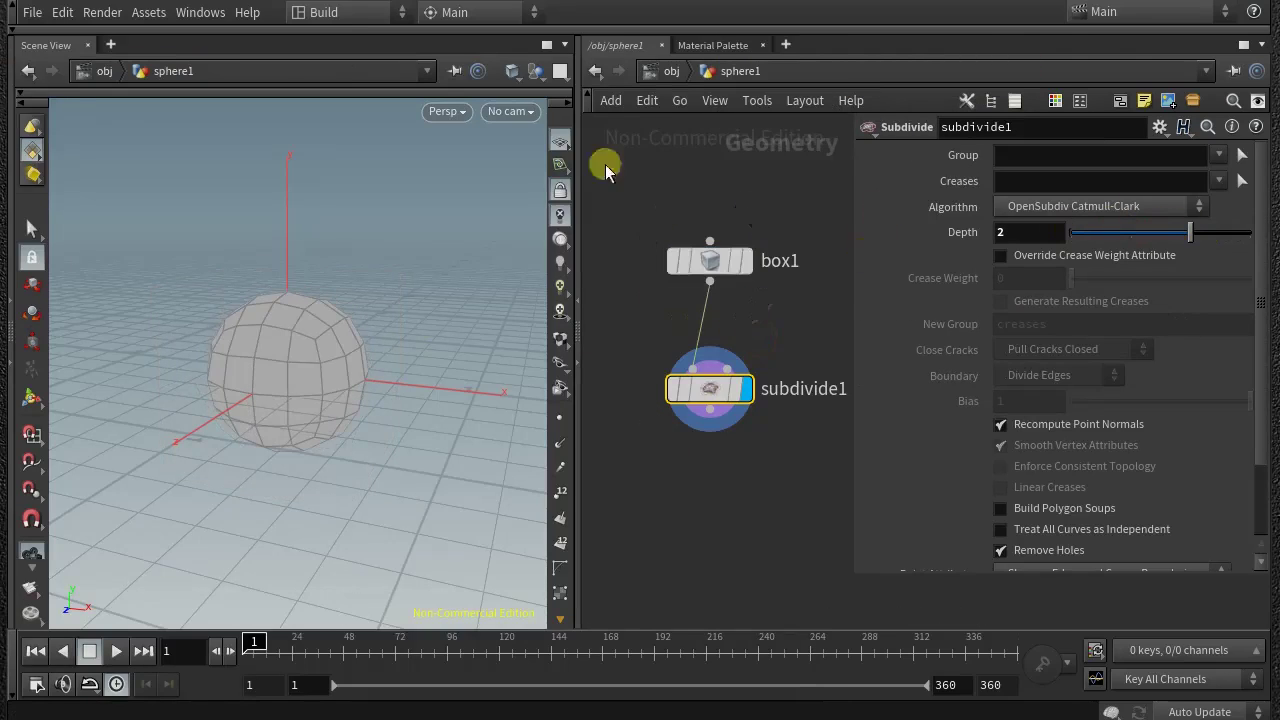
Split the viewport into two side-by-side views, with the UV view beside the perspective view
{"action": "left_click", "coordinate": [560, 71]}
{"action": "left_click", "coordinate": [600, 157]}
{"action": "left_click_drag", "start_coordinate": [390, 352], "coordinate": [427, 355]}
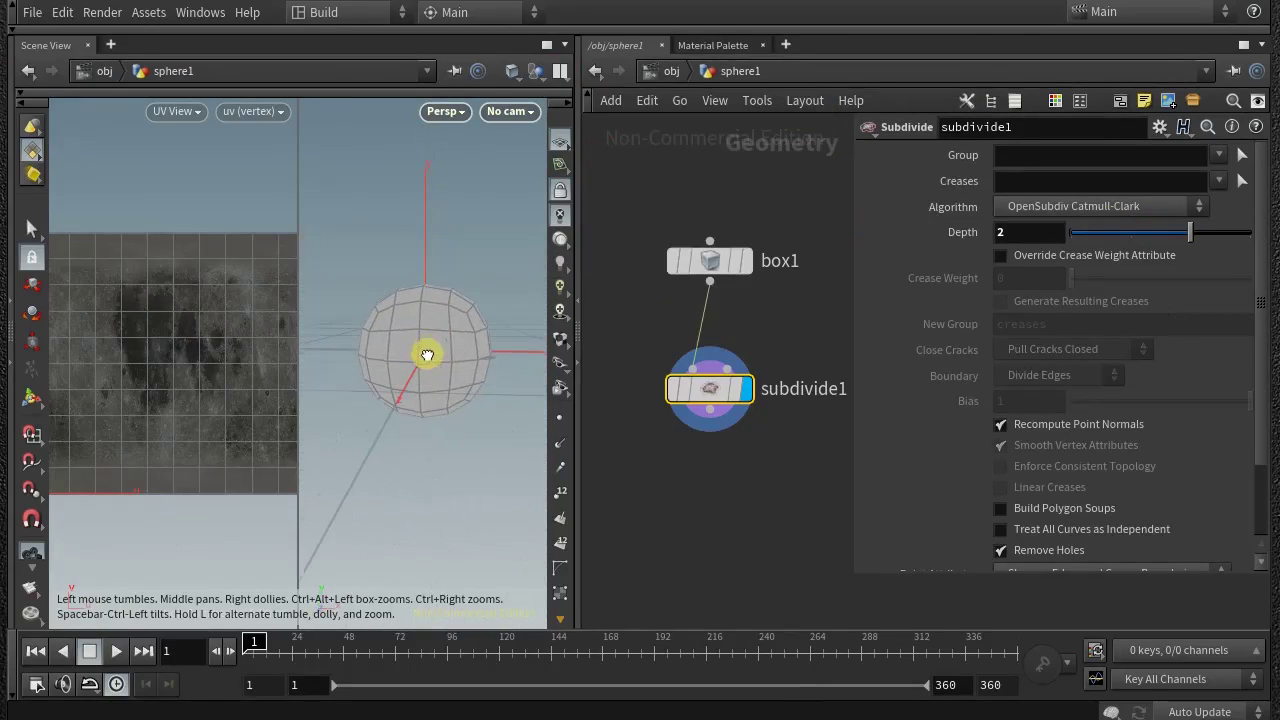
Connect a UV Project node after subdivide1, set its projection to Polar and display its UVs
{"action": "key", "text": "Tab"}
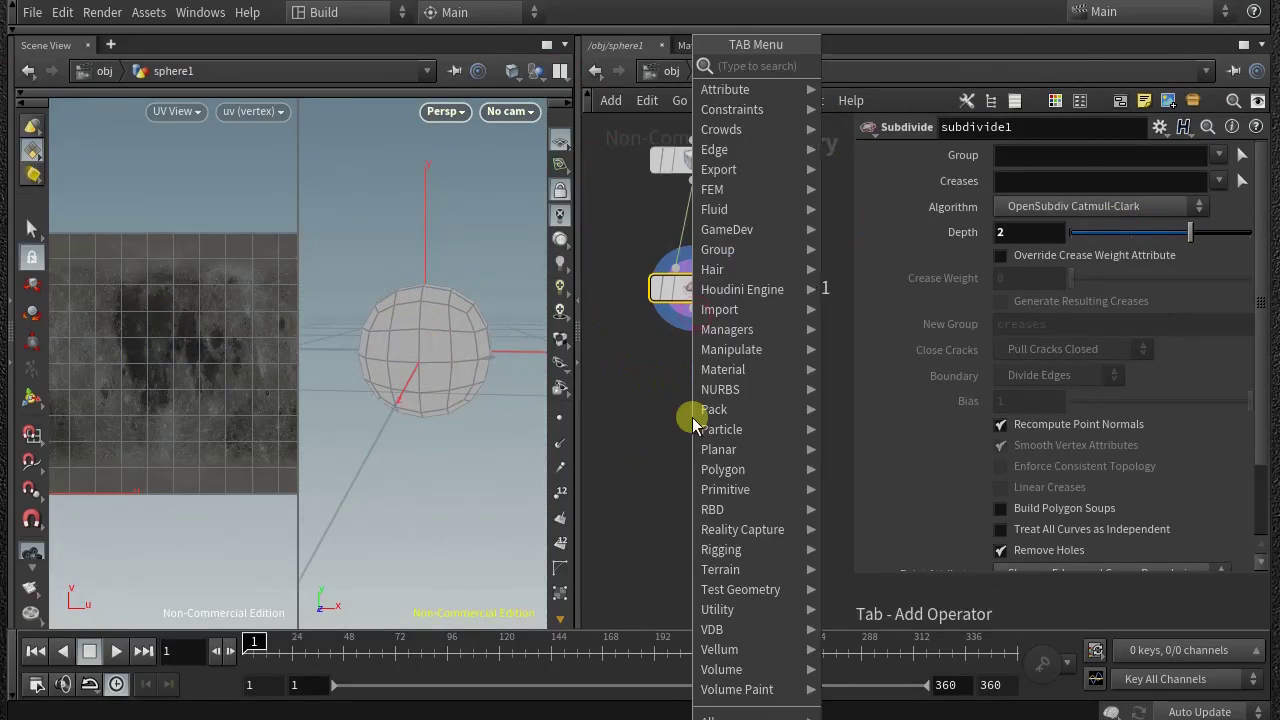
{"action": "type", "text": "uvproj"}
{"action": "key", "text": "Return"}
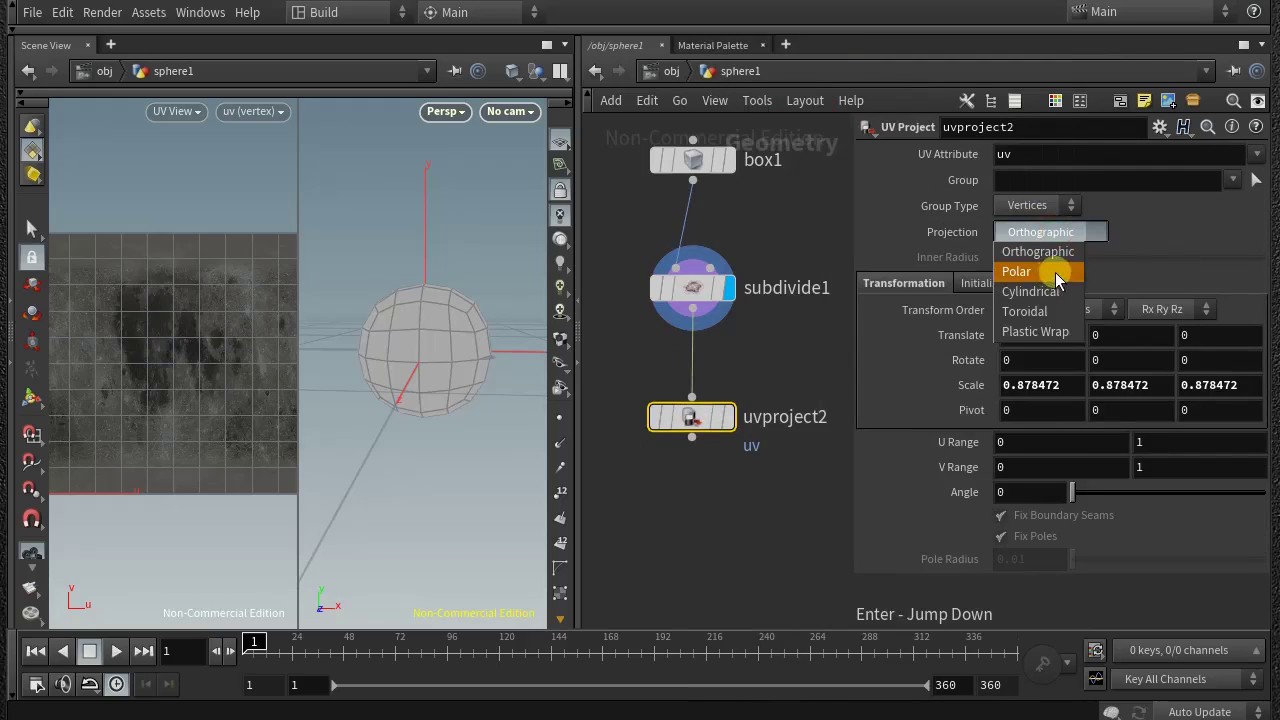
{"action": "left_click", "coordinate": [740, 375]}
{"action": "key", "text": "space+h"}
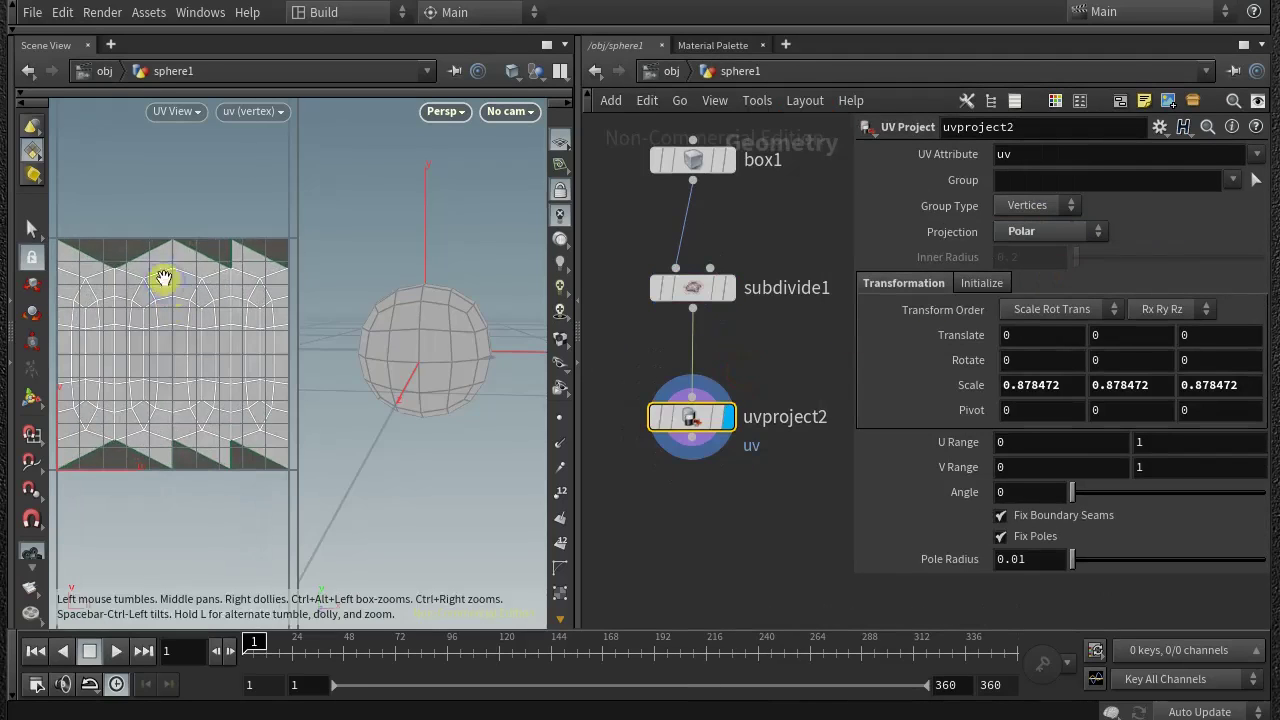
Set the subdivide1 depth to 3 and then 5, and examine the upper border of the UV layout
{"action": "left_click", "coordinate": [700, 163]}
{"action": "left_click", "coordinate": [703, 282]}
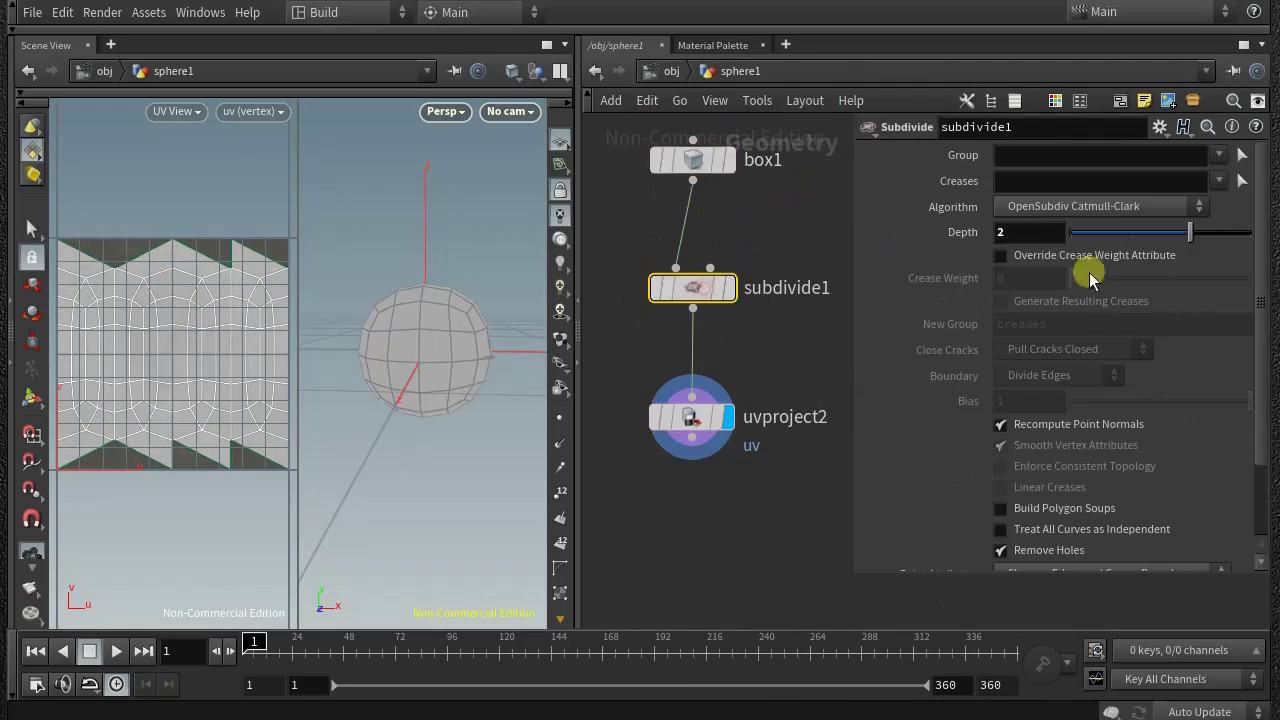
{"action": "left_click_drag", "start_coordinate": [1192, 234], "coordinate": [1243, 242]}
{"action": "key", "text": "Return"}
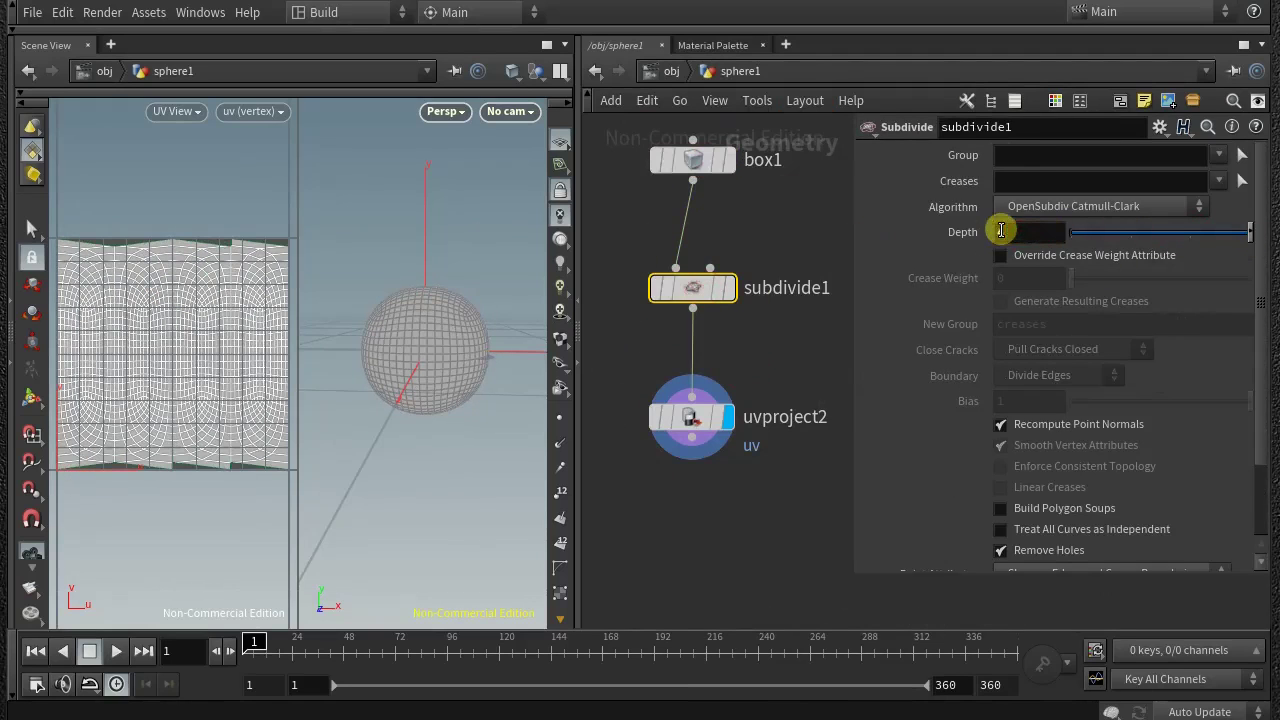
{"action": "type", "text": "5"}
{"action": "key", "text": "Return"}
{"action": "scroll", "coordinate": [166, 229], "scroll_direction": "up", "scroll_amount": 5}
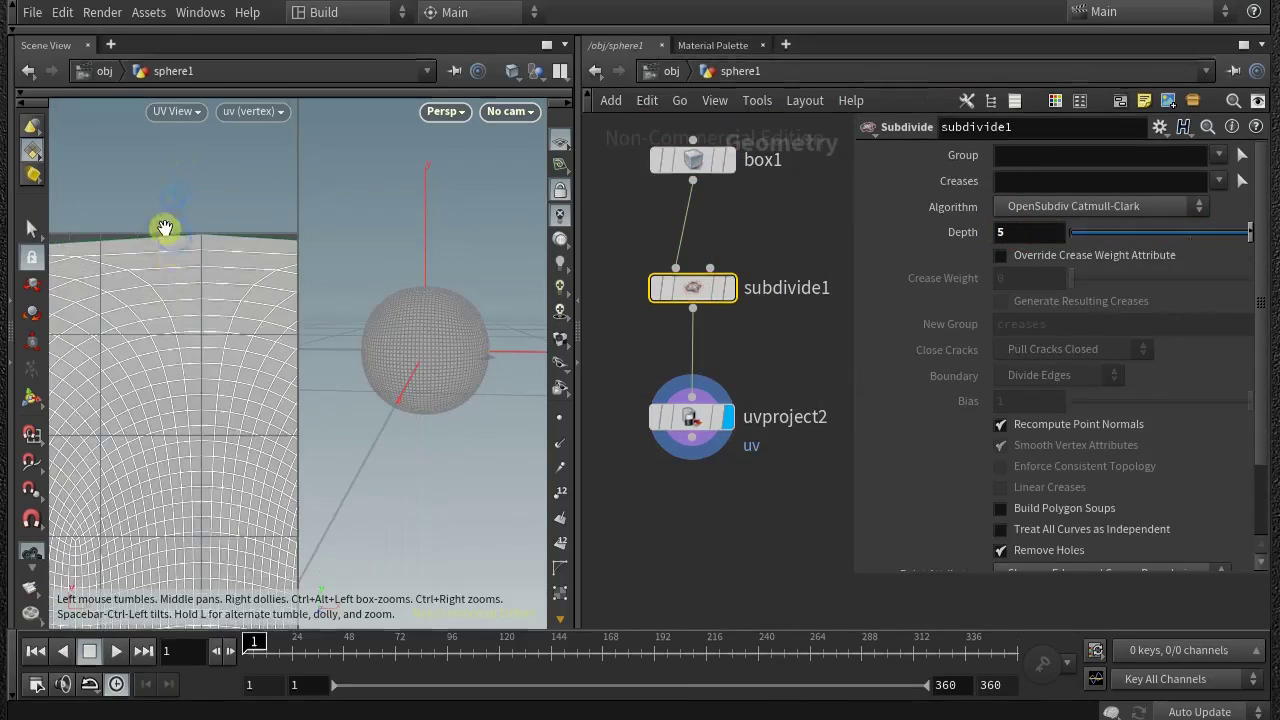
{"action": "scroll", "coordinate": [173, 260], "scroll_direction": "down", "scroll_amount": 5}
Set the subdivide1 depth to 2, inspect the mesh, and raise the depth to 3
{"action": "left_click_drag", "start_coordinate": [1250, 232], "coordinate": [1190, 233]}
{"action": "scroll", "coordinate": [430, 320], "scroll_direction": "up", "scroll_amount": 4}
{"action": "left_click_drag", "start_coordinate": [437, 280], "coordinate": [426, 323]}
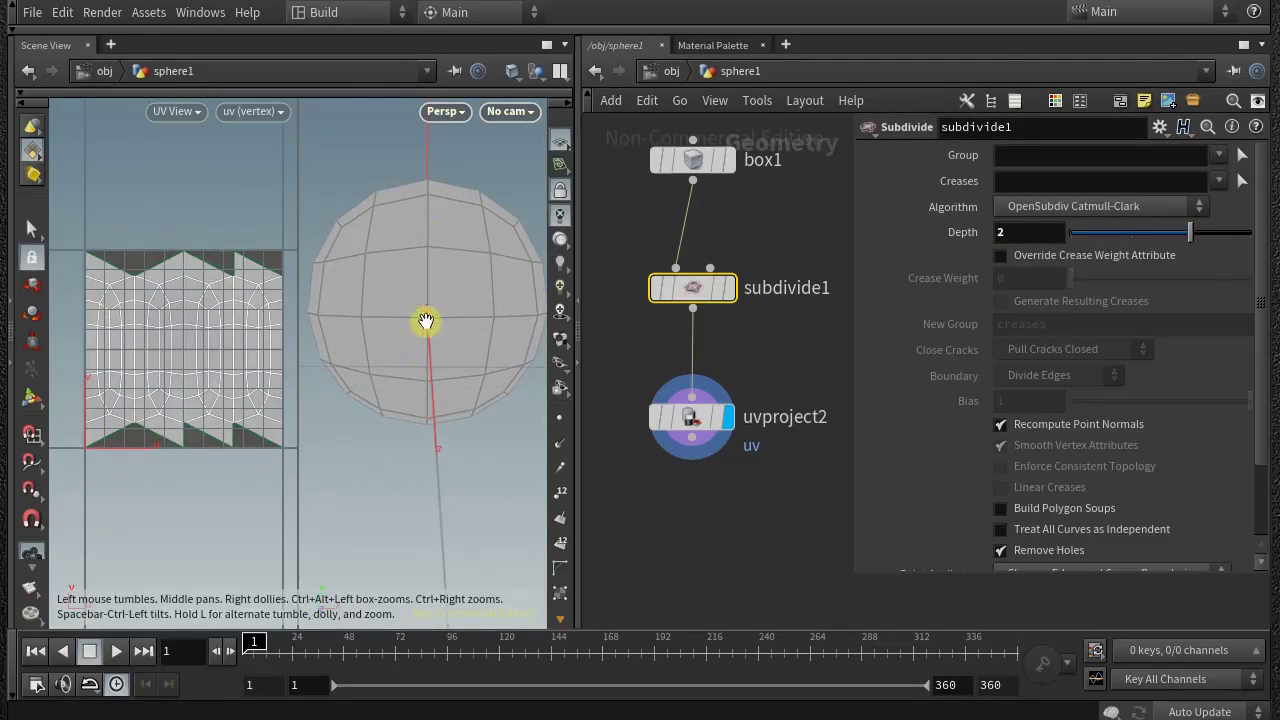
{"action": "left_click_drag", "start_coordinate": [1188, 234], "coordinate": [1240, 233]}
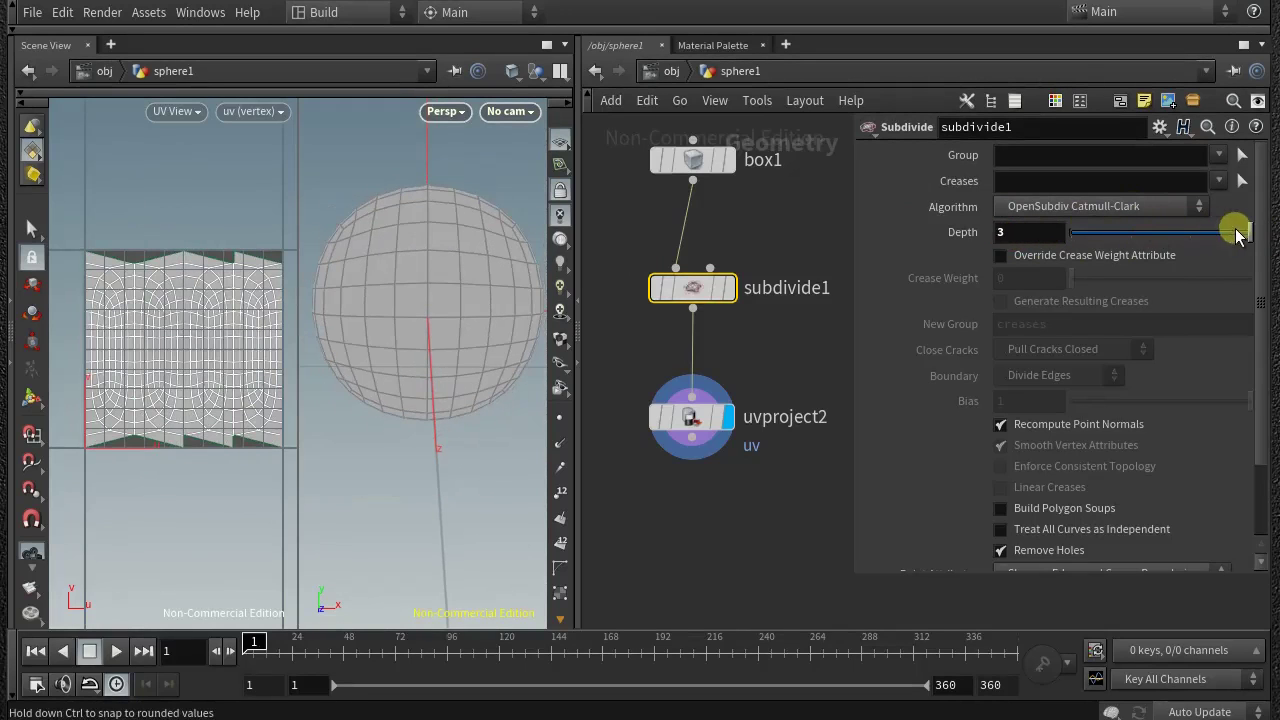
Switch the subdivide1 algorithm to OpenSubdiv Bilinear and inspect the mesh from several angles
{"action": "left_click", "coordinate": [1073, 206]}
{"action": "left_click", "coordinate": [1060, 305]}
{"action": "left_click_drag", "start_coordinate": [391, 209], "coordinate": [430, 155]}
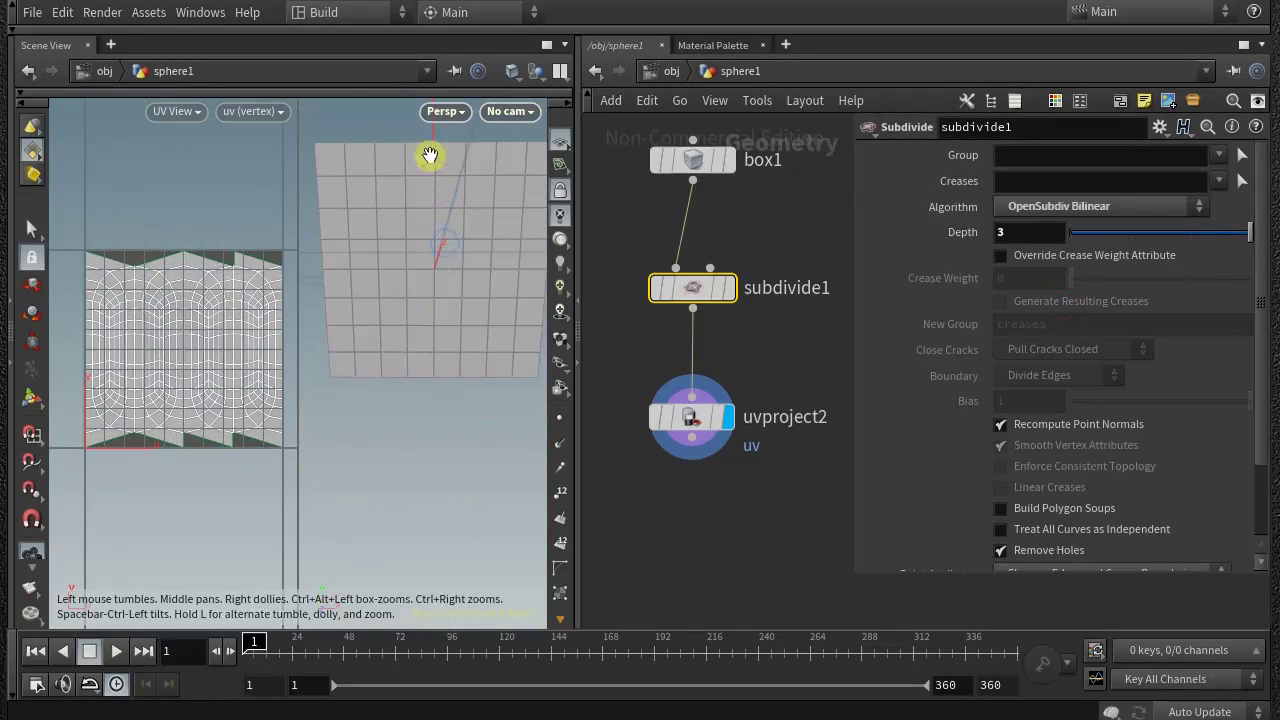
{"action": "left_click_drag", "start_coordinate": [1213, 237], "coordinate": [1247, 236]}
{"action": "left_click_drag", "start_coordinate": [457, 288], "coordinate": [432, 389]}
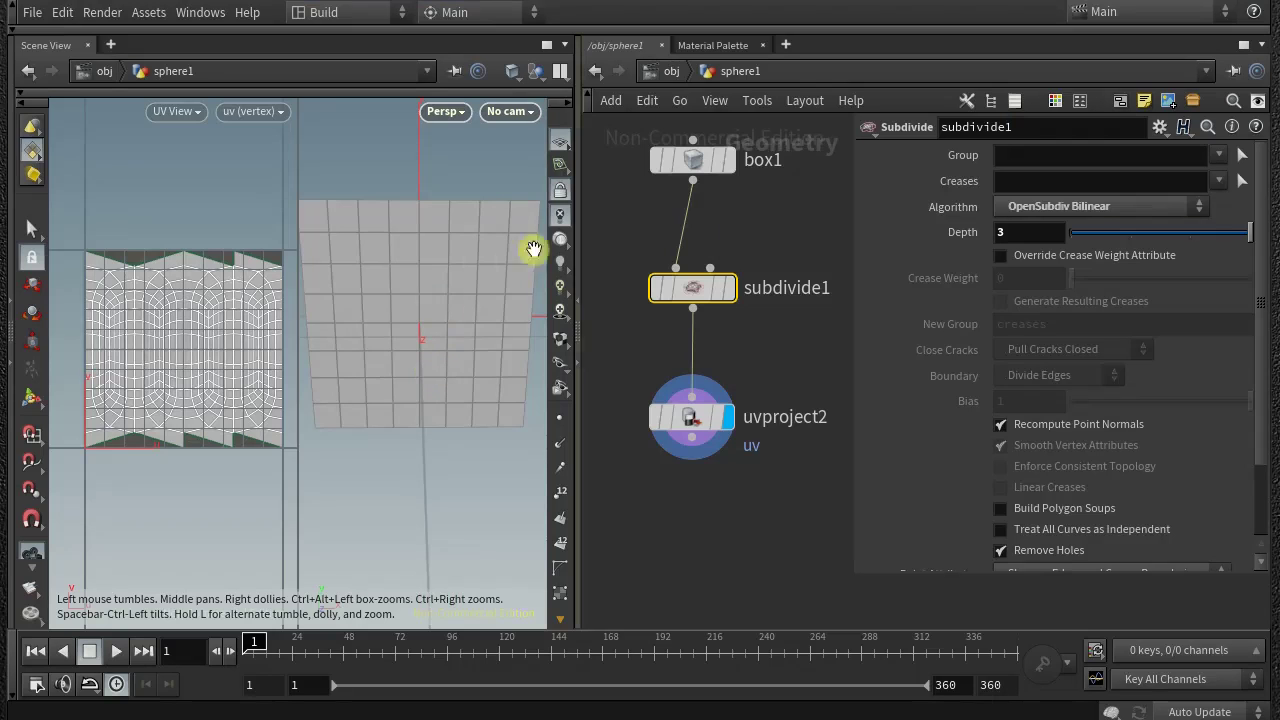
Delete the Subdivide node and move box1 closer to the UV Project node
{"action": "key", "text": "Delete"}
{"action": "left_click_drag", "start_coordinate": [693, 162], "coordinate": [700, 203]}
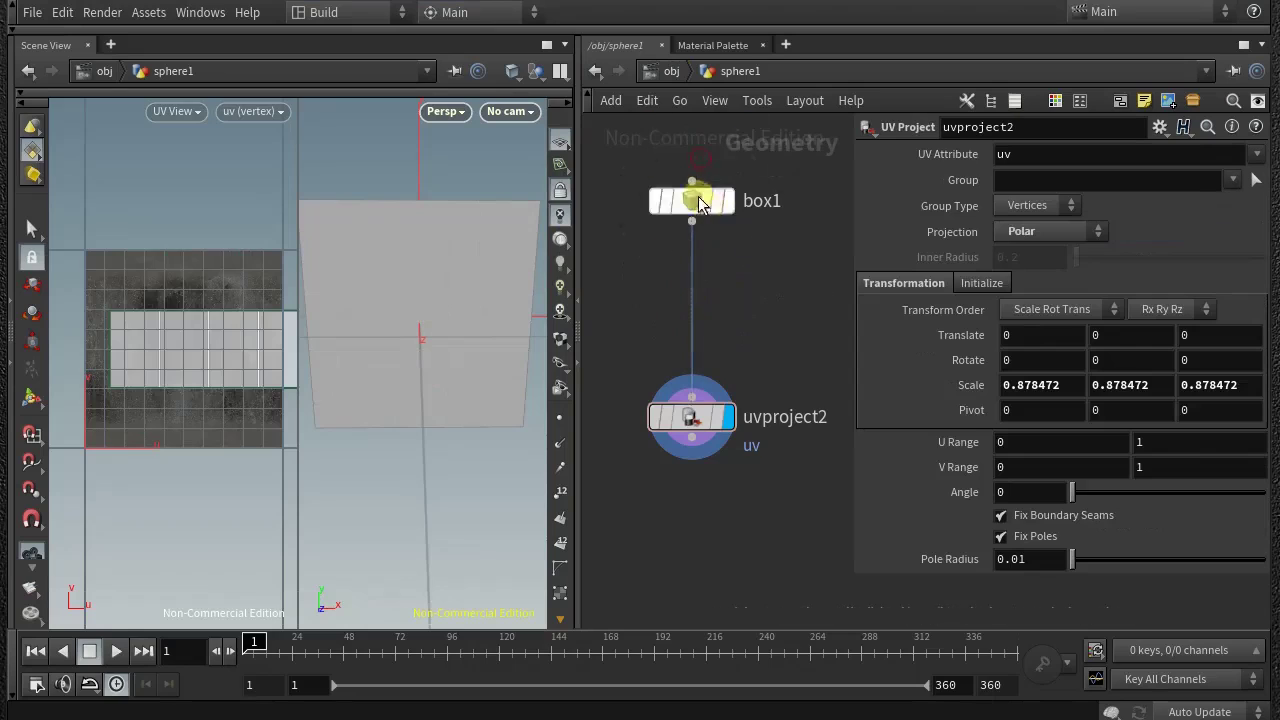
{"action": "middle_click_drag", "start_coordinate": [700, 203], "coordinate": [672, 233]}
{"action": "left_click_drag", "start_coordinate": [668, 230], "coordinate": [668, 280]}
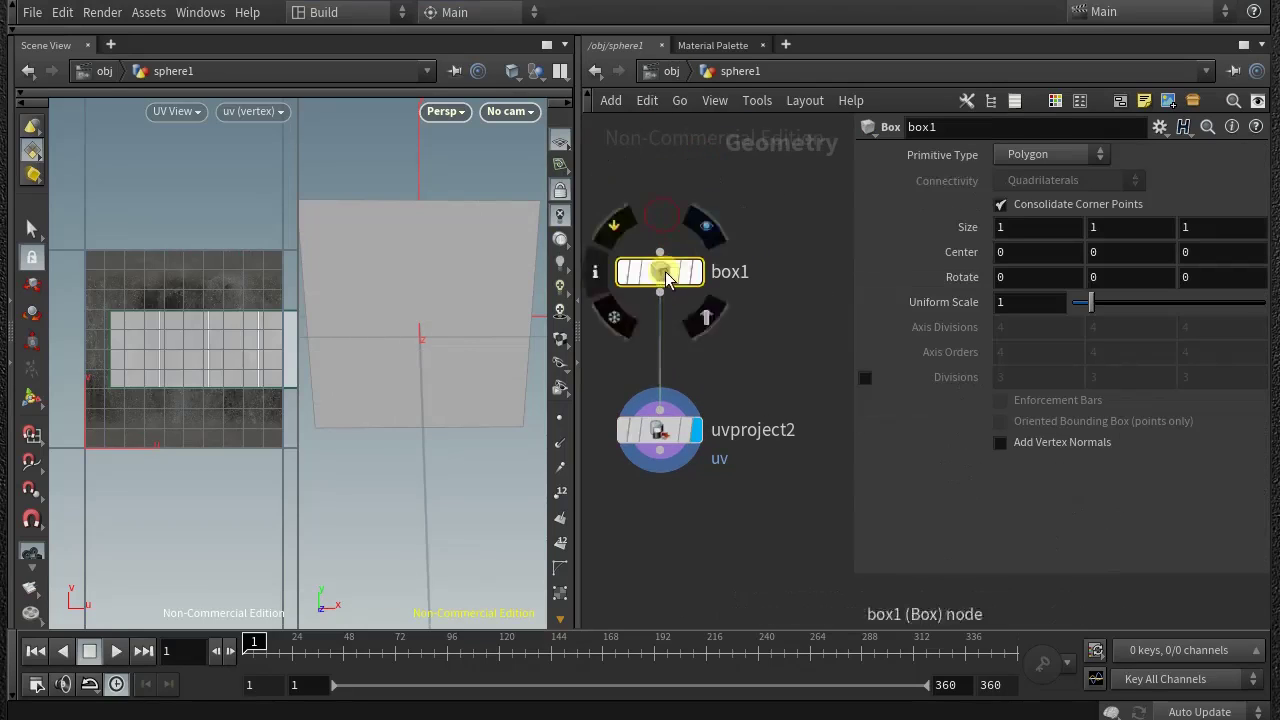
Set box1's primitive type to Polygon Mesh with 16 axis divisions in each direction
{"action": "left_click", "coordinate": [1060, 160]}
{"action": "left_click", "coordinate": [1053, 197]}
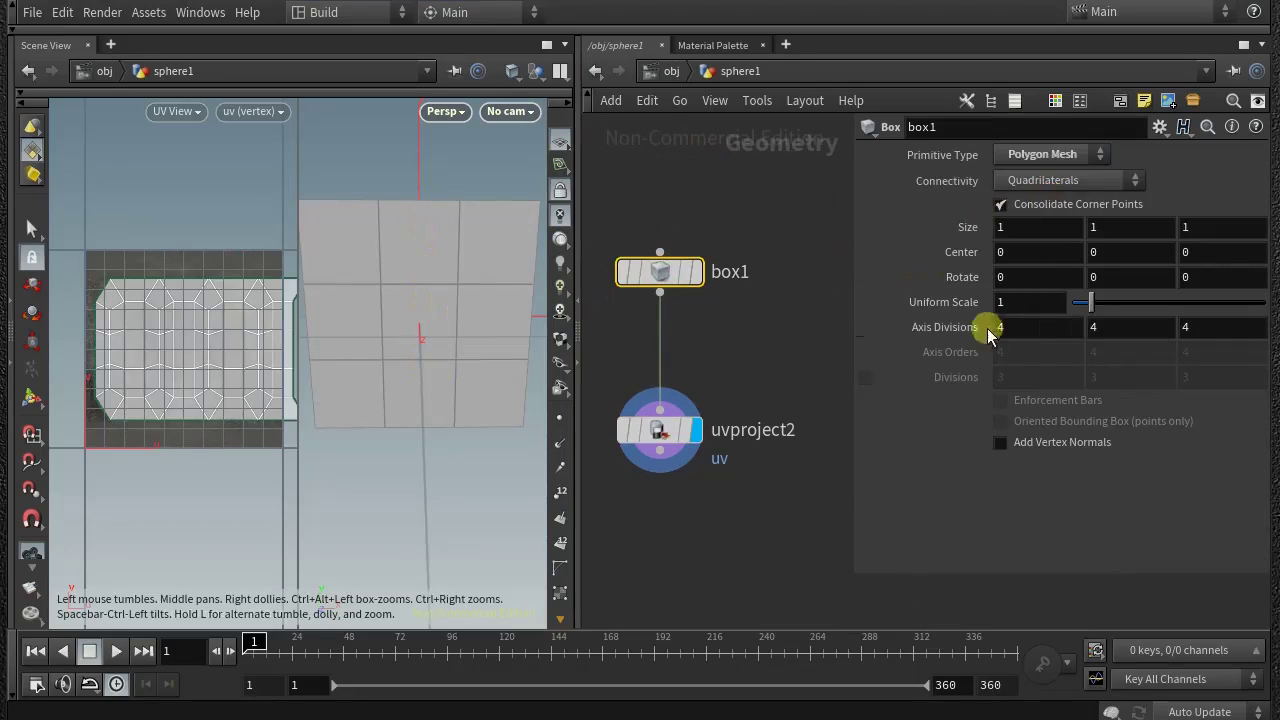
{"action": "middle_click_drag", "start_coordinate": [956, 337], "coordinate": [1046, 317]}
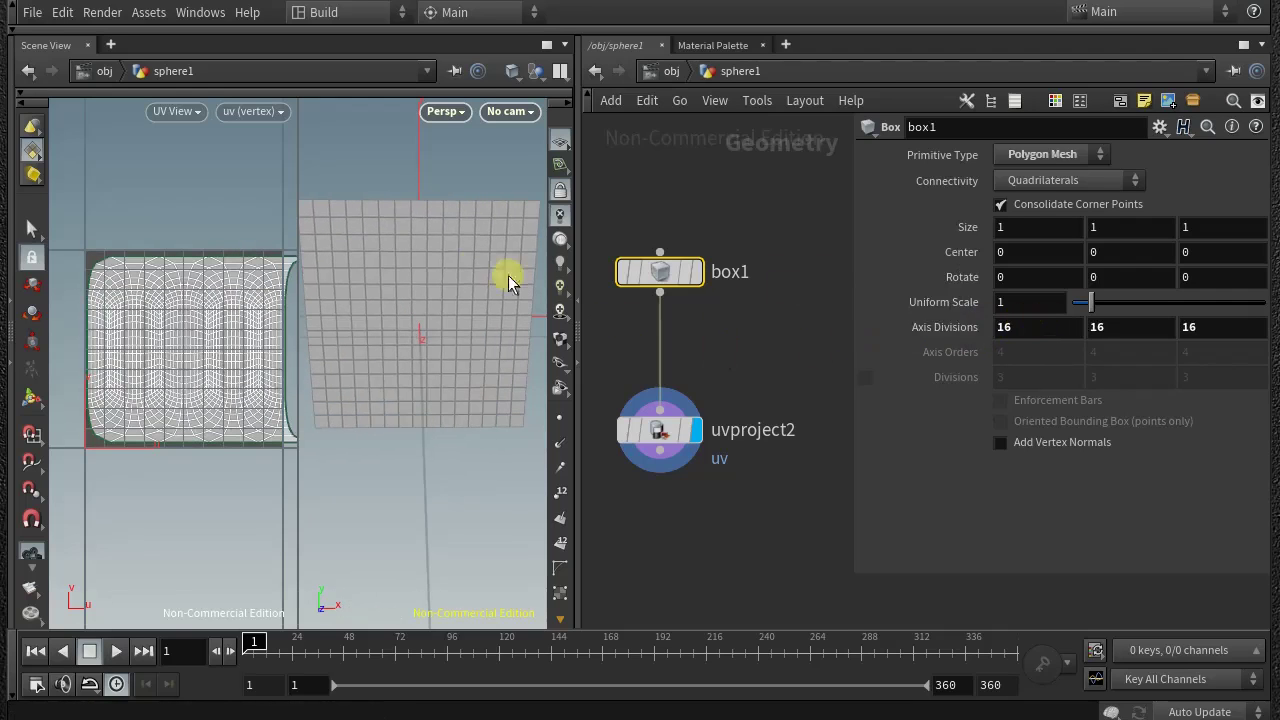
Set the upper V Range of uvproject2 to 0.97 to fit the UVs to the top of the tile
{"action": "left_click_drag", "start_coordinate": [505, 276], "coordinate": [416, 176], "text": "alt"}
{"action": "scroll", "coordinate": [171, 260], "scroll_direction": "up", "scroll_amount": 3}
{"action": "mouse_move", "coordinate": [172, 262]}
{"action": "middle_mouse_down"}
{"action": "mouse_move", "coordinate": [217, 211]}
{"action": "mouse_move", "coordinate": [169, 277]}
{"action": "mouse_move", "coordinate": [187, 257]}
{"action": "middle_mouse_up"}
{"action": "scroll", "coordinate": [187, 257], "scroll_direction": "up", "scroll_amount": 4}
{"action": "middle_click_drag", "start_coordinate": [189, 203], "coordinate": [189, 286]}
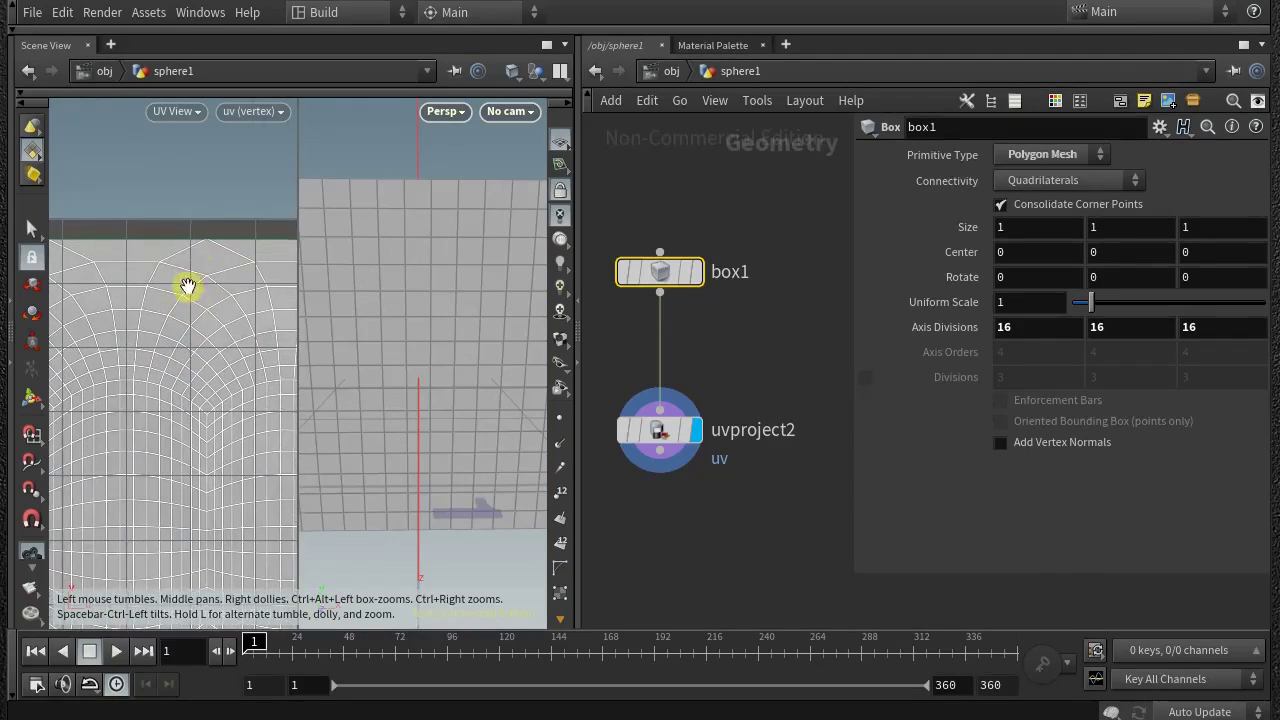
{"action": "left_click", "coordinate": [647, 431]}
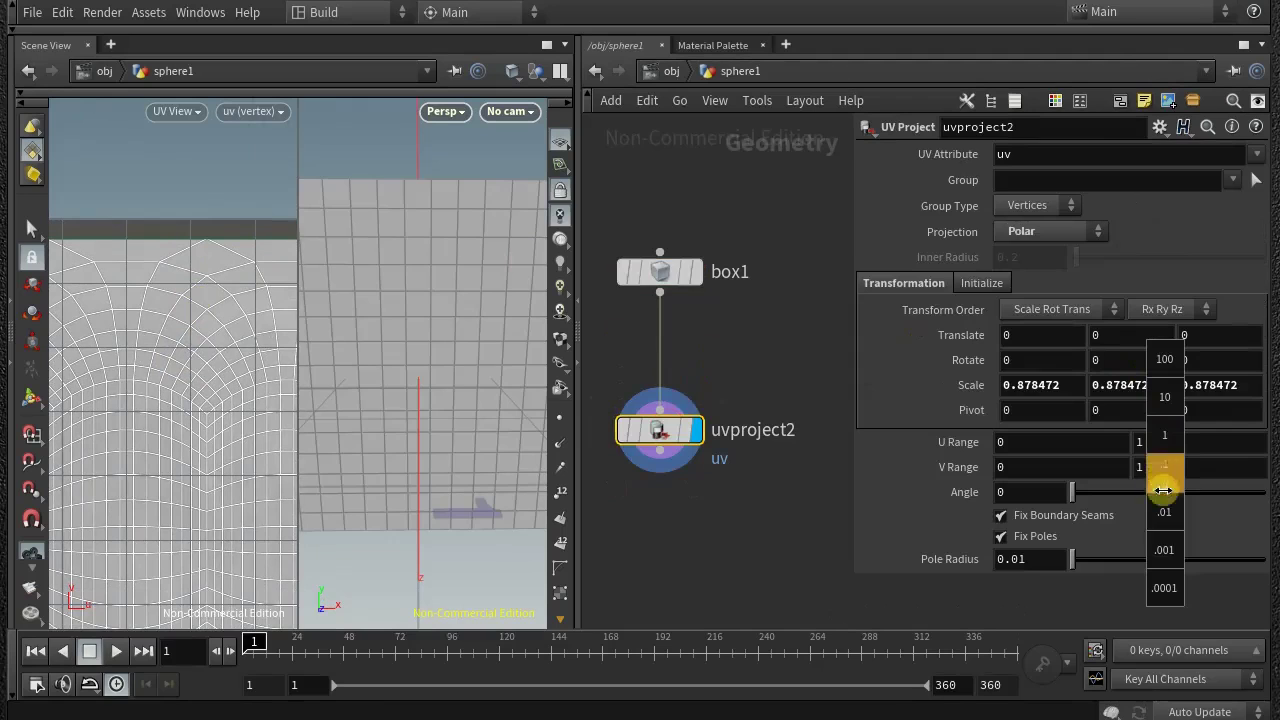
{"action": "middle_click_drag", "start_coordinate": [1142, 520], "coordinate": [1106, 523]}
{"action": "scroll", "coordinate": [200, 410], "scroll_direction": "down", "scroll_amount": 5}
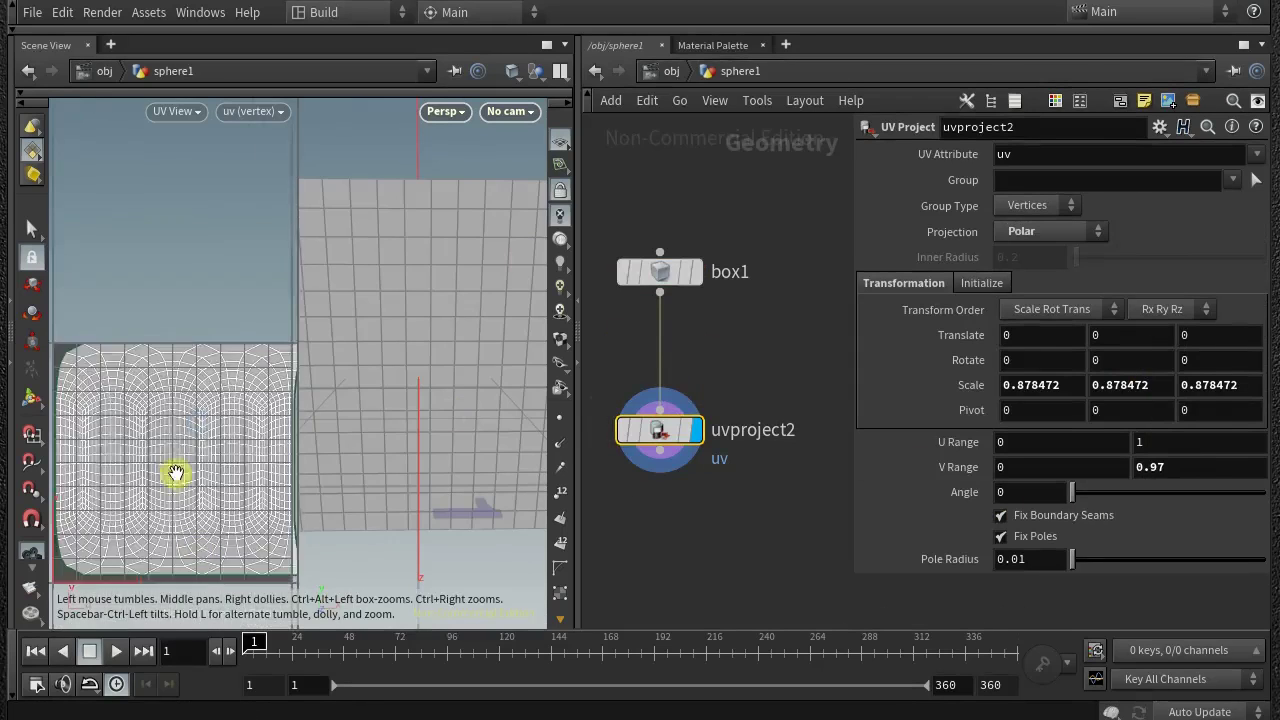
Set the lower V Range of uvproject2 to 0.03 to fit the UVs to the bottom of the tile
{"action": "middle_click_drag", "start_coordinate": [176, 560], "coordinate": [181, 408]}
{"action": "scroll", "coordinate": [181, 408], "scroll_direction": "up", "scroll_amount": 2}
{"action": "scroll", "coordinate": [181, 408], "scroll_direction": "up", "scroll_amount": 3}
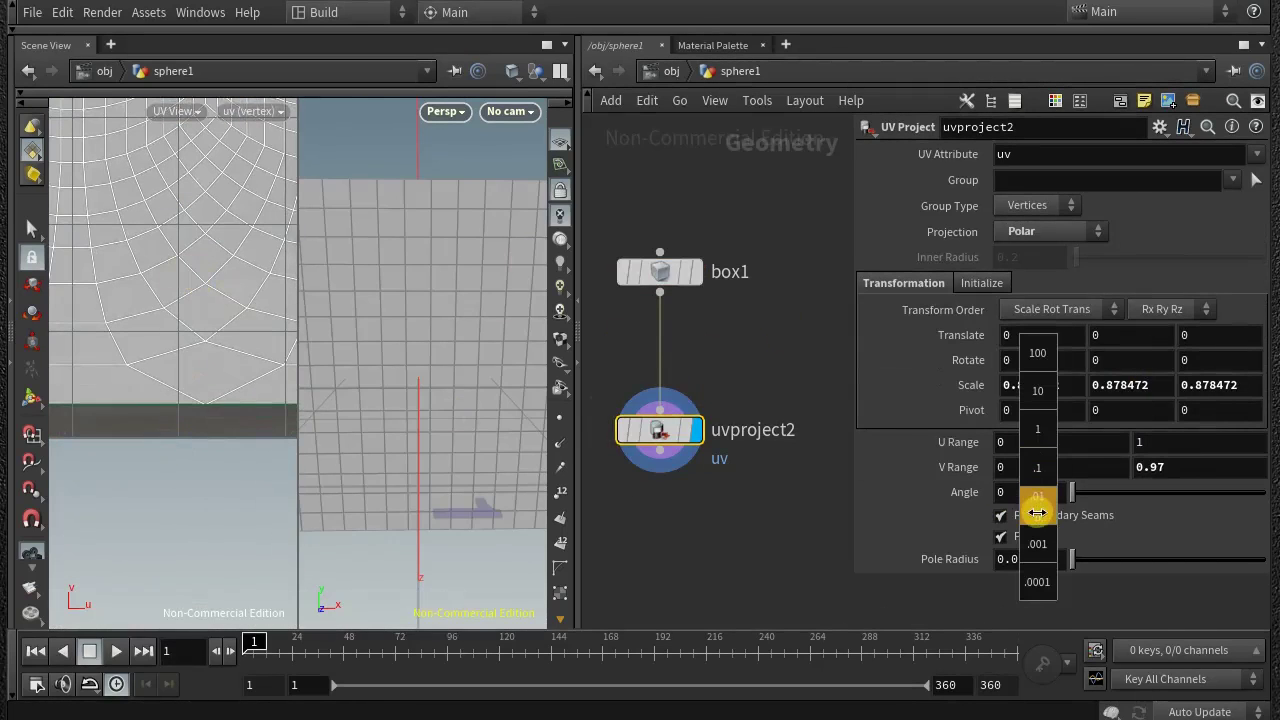
{"action": "middle_click_drag", "start_coordinate": [1037, 513], "coordinate": [1072, 510]}
{"action": "scroll", "coordinate": [171, 323], "scroll_direction": "down", "scroll_amount": 5}
{"action": "middle_click_drag", "start_coordinate": [180, 240], "coordinate": [200, 334]}
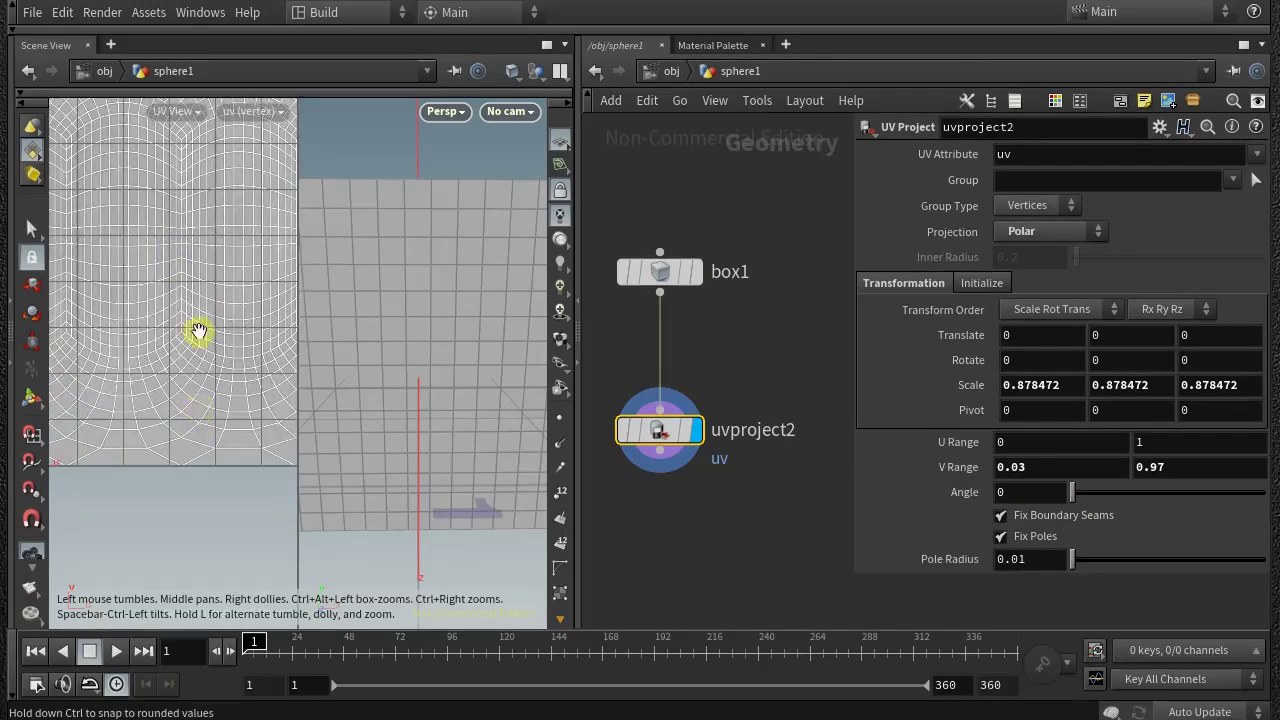
{"action": "scroll", "coordinate": [206, 337], "scroll_direction": "down", "scroll_amount": 3}
{"action": "scroll", "coordinate": [207, 345], "scroll_direction": "down", "scroll_amount": 3}
{"action": "scroll", "coordinate": [440, 305], "scroll_direction": "down", "scroll_amount": 5}
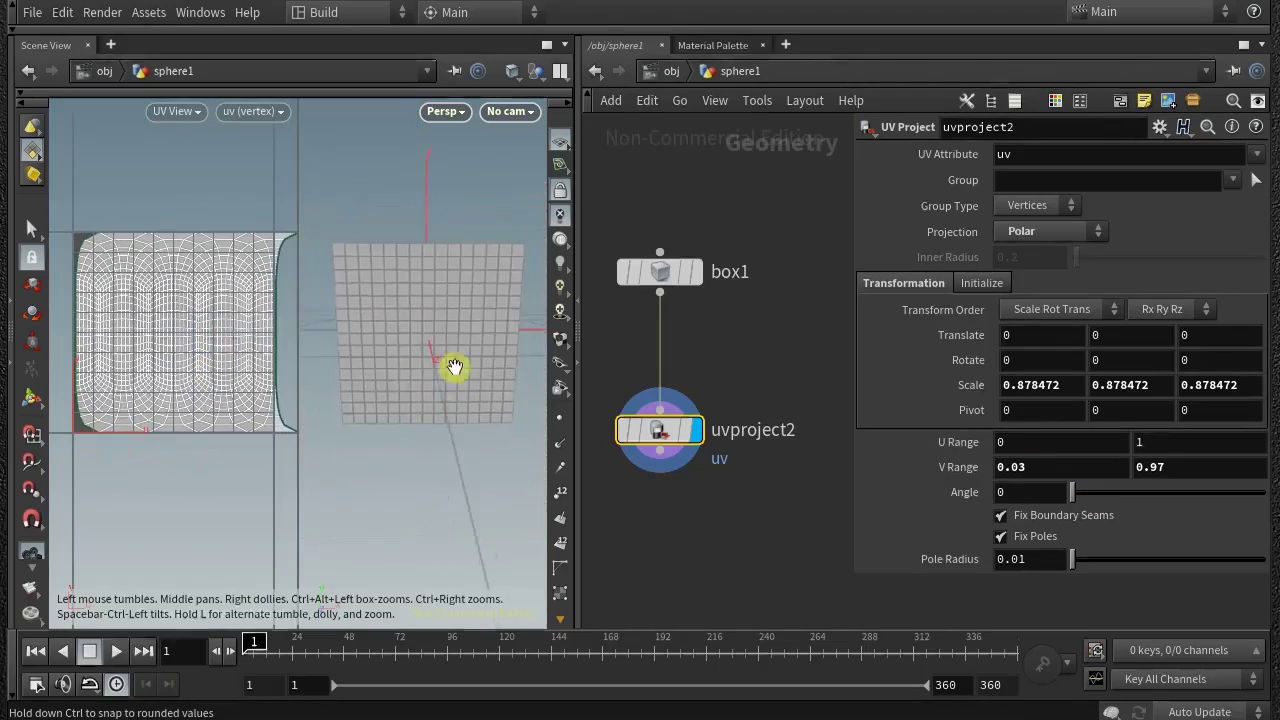
{"action": "scroll", "coordinate": [441, 310], "scroll_direction": "down", "scroll_amount": 3}
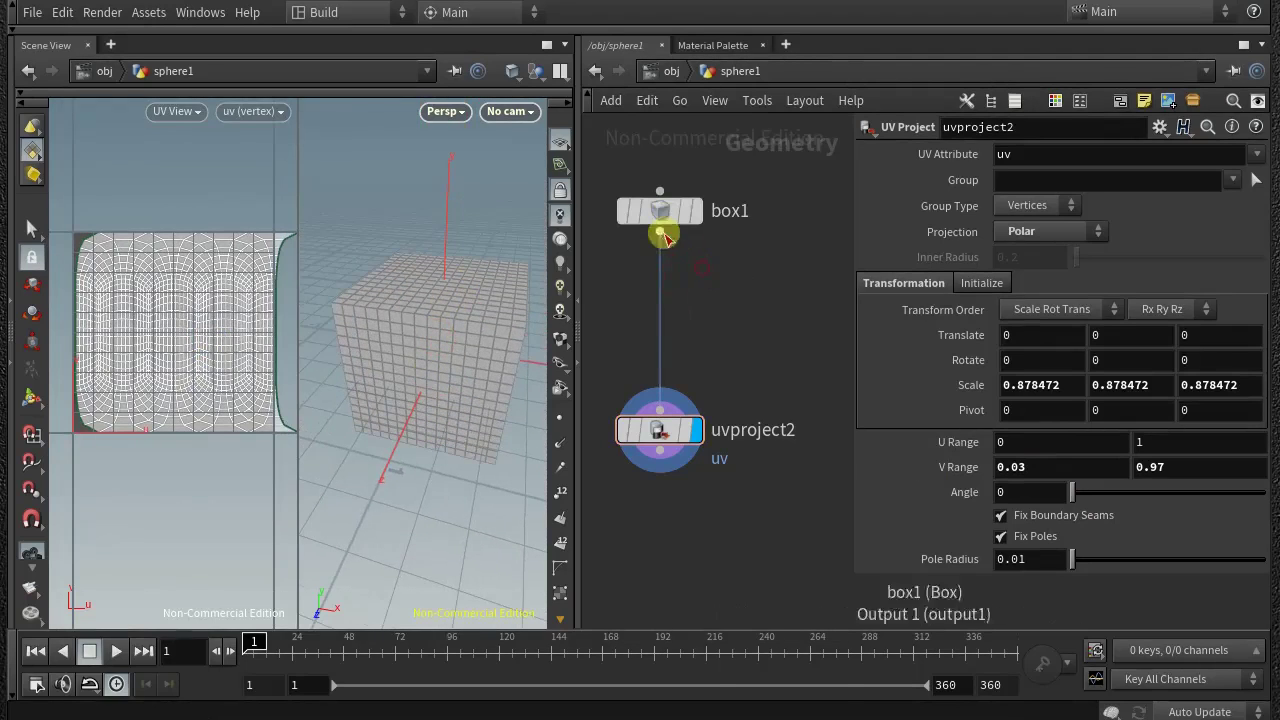
Add a Ray node fed by the output of box1
{"action": "left_click", "coordinate": [663, 236]}
{"action": "type", "text": "ray"}
{"action": "key", "text": "Return"}
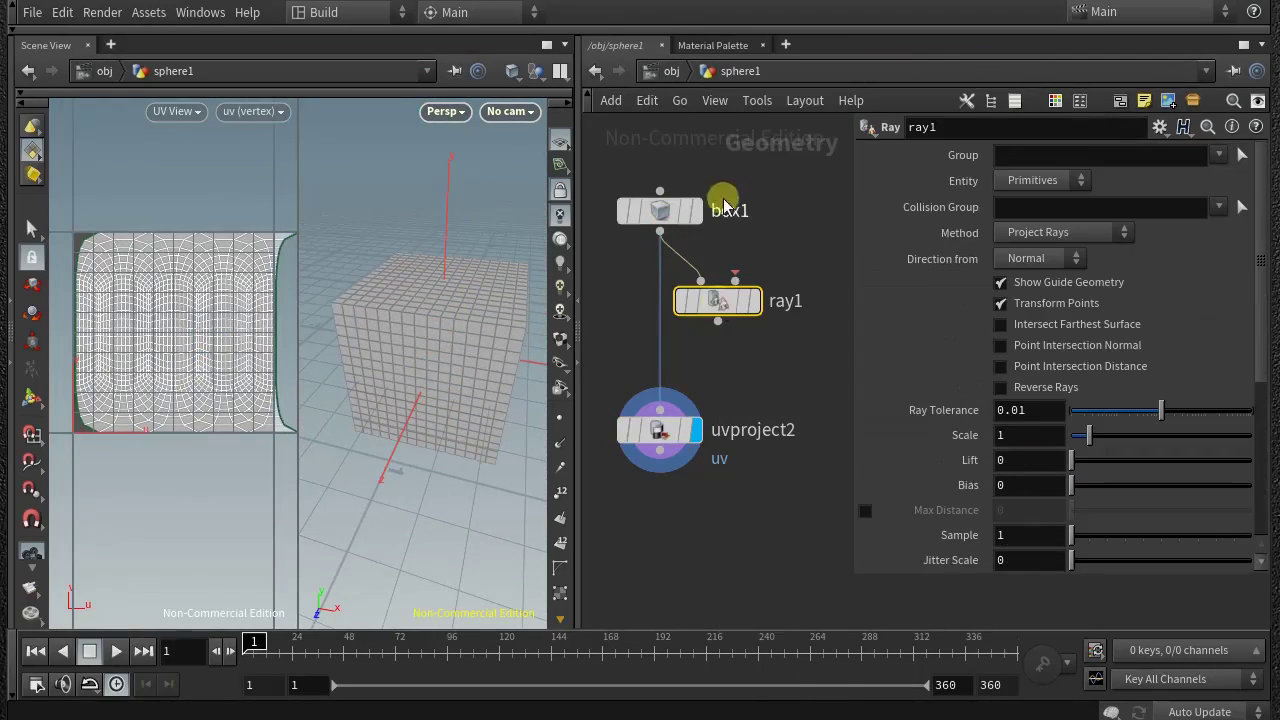
Add a Sphere node beside box1, show it as a template and display box1
{"action": "key", "text": "Tab"}
{"action": "type", "text": "sphere"}
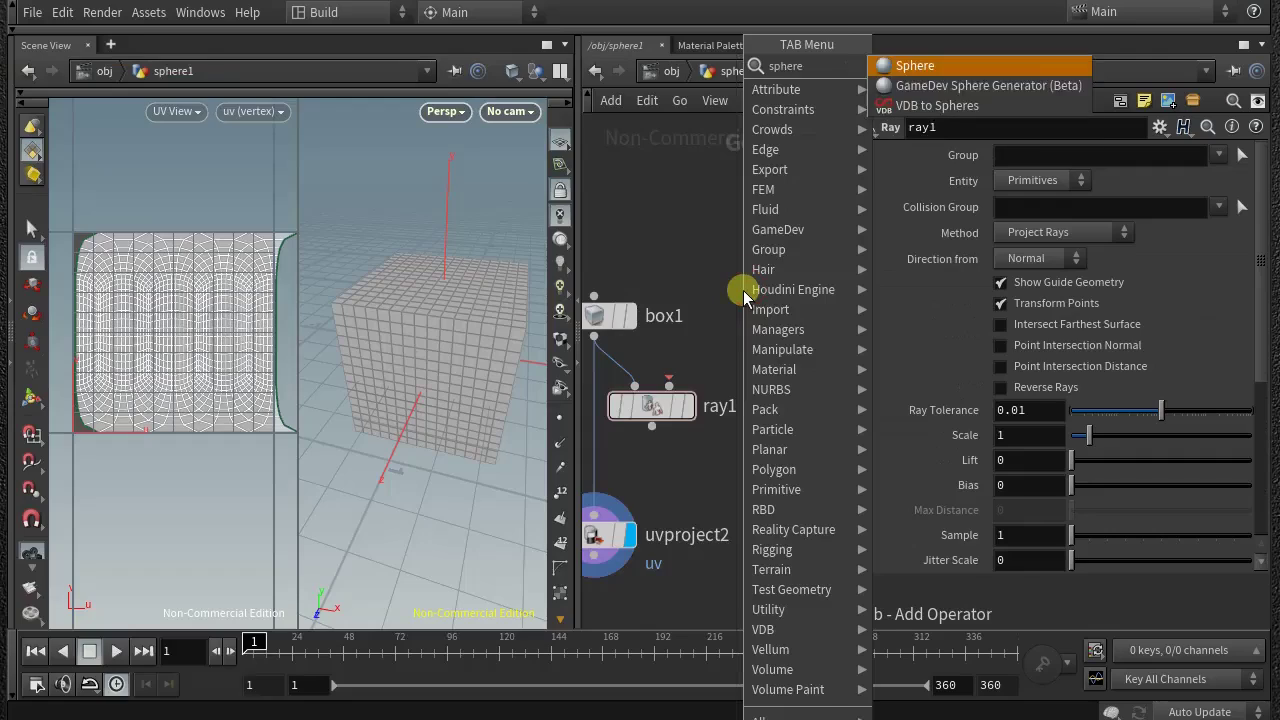
{"action": "key", "text": "Return"}
{"action": "left_click", "coordinate": [788, 247]}
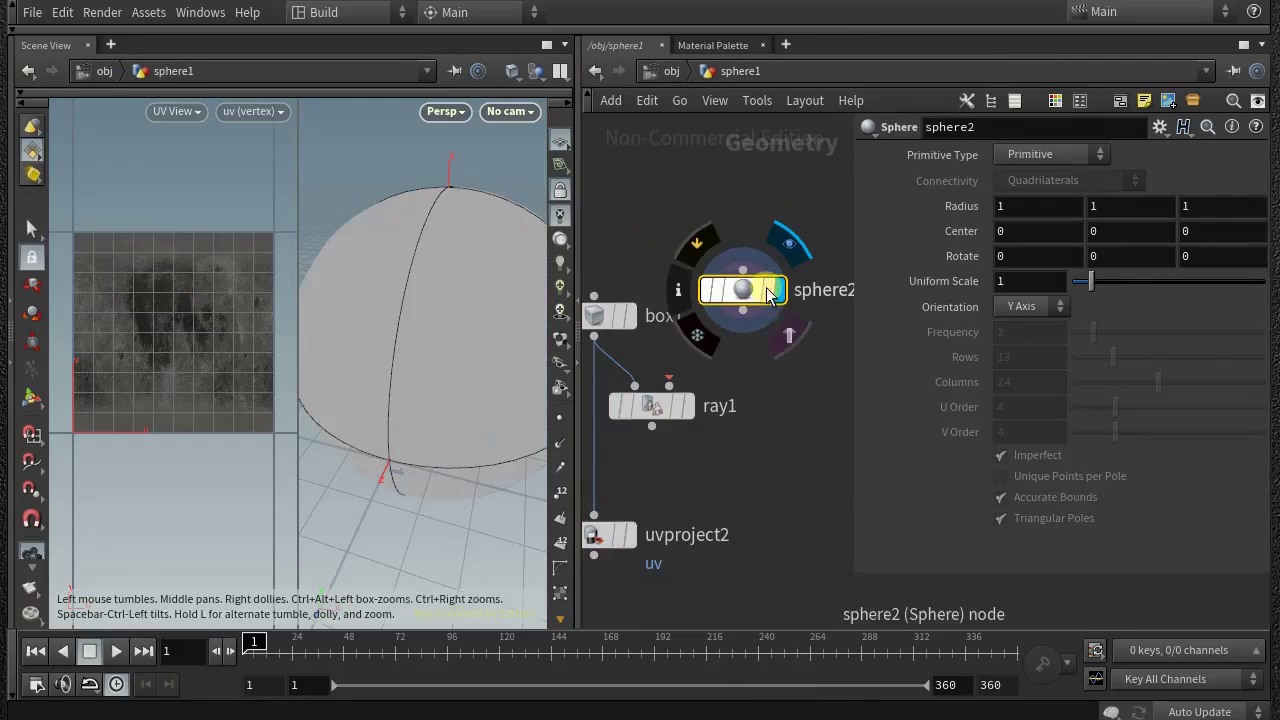
{"action": "left_click", "coordinate": [645, 270]}
{"action": "left_click", "coordinate": [802, 331]}
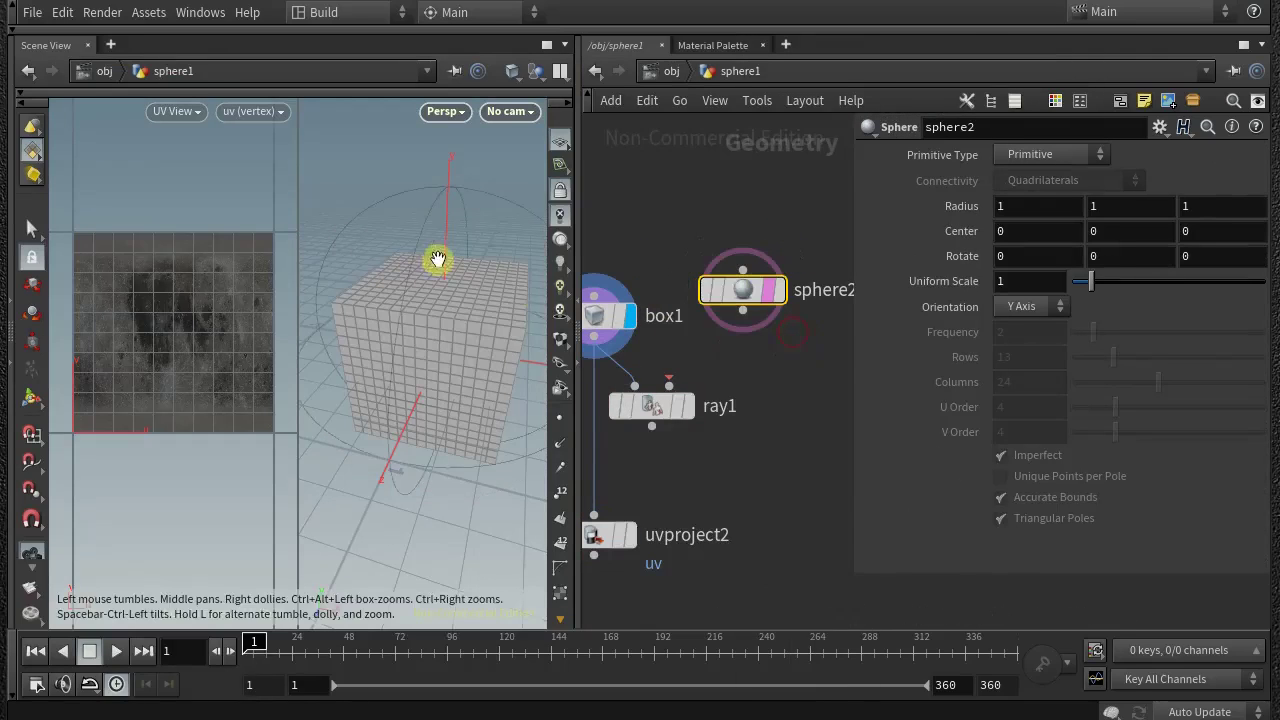
Return the viewport to a single perspective view framing the box inside the templated sphere
{"action": "left_click_drag", "start_coordinate": [437, 260], "coordinate": [400, 262]}
{"action": "left_click", "coordinate": [560, 73]}
{"action": "left_click", "coordinate": [575, 115]}
{"action": "right_click_drag", "start_coordinate": [362, 260], "coordinate": [325, 304]}
{"action": "left_click_drag", "start_coordinate": [325, 304], "coordinate": [347, 277]}
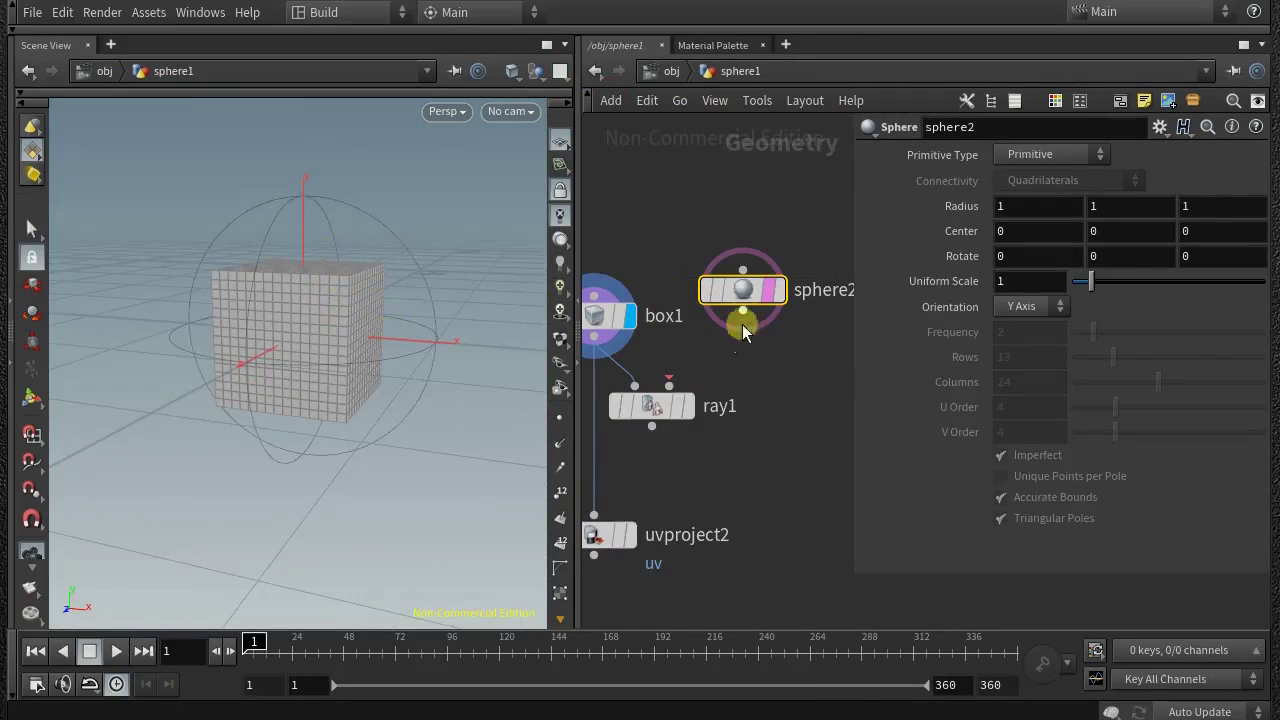
Connect sphere2 to the second input of ray1 and display the Ray node's projected box
{"action": "left_click_drag", "start_coordinate": [679, 376], "coordinate": [671, 385]}
{"action": "left_click", "coordinate": [687, 406]}
{"action": "left_click_drag", "start_coordinate": [375, 262], "coordinate": [404, 235]}
{"action": "mouse_move", "coordinate": [646, 415]}
{"action": "left_click", "coordinate": [608, 362]}
{"action": "left_click", "coordinate": [612, 363]}
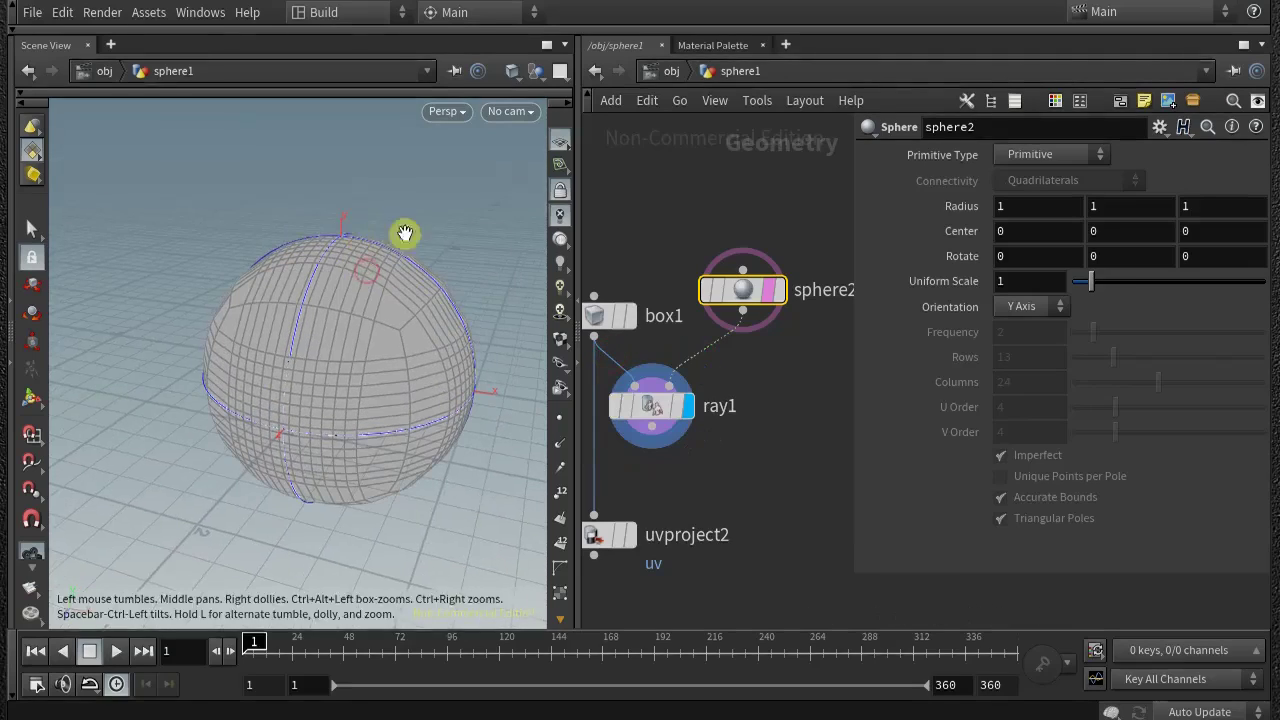
Test sphere2's uniform scale and change ray1's projection settings so the box mesh wraps evenly onto the sphere
{"action": "mouse_move", "coordinate": [1091, 279]}
{"action": "left_mouse_down"}
{"action": "mouse_move", "coordinate": [1111, 277]}
{"action": "mouse_move", "coordinate": [1077, 283]}
{"action": "mouse_move", "coordinate": [1095, 287]}
{"action": "left_mouse_up"}
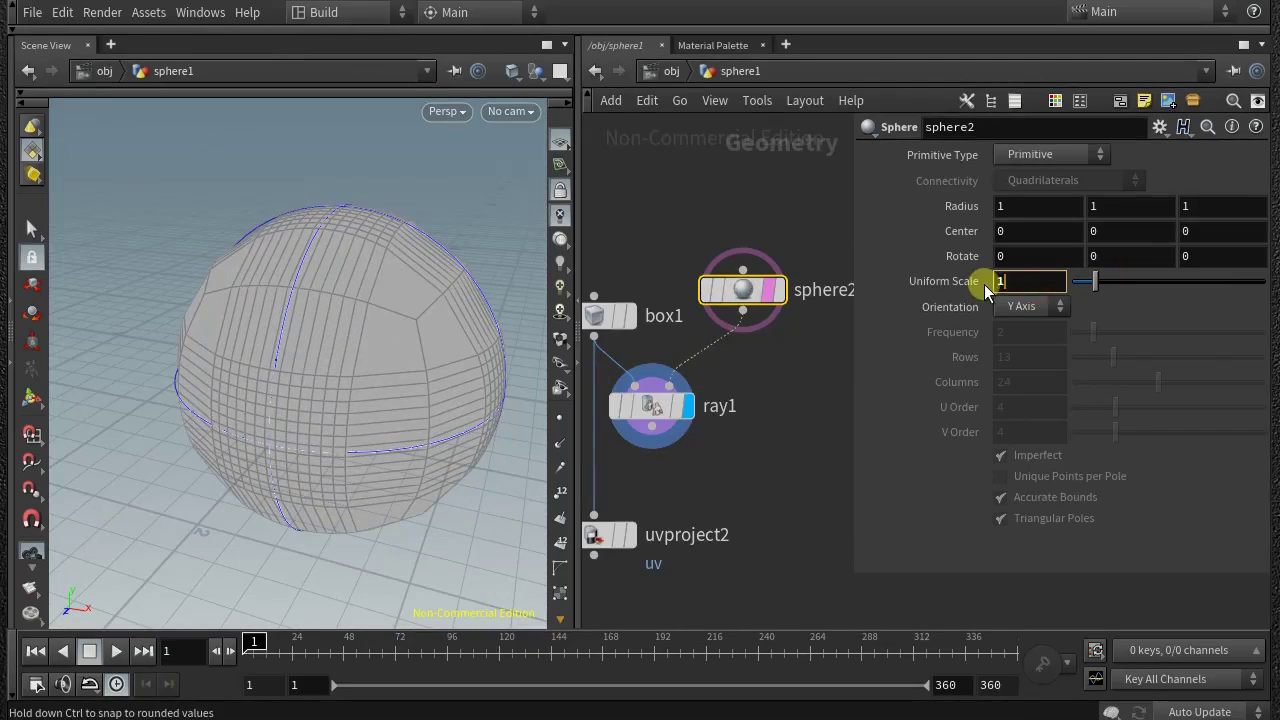
{"action": "left_click", "coordinate": [683, 372]}
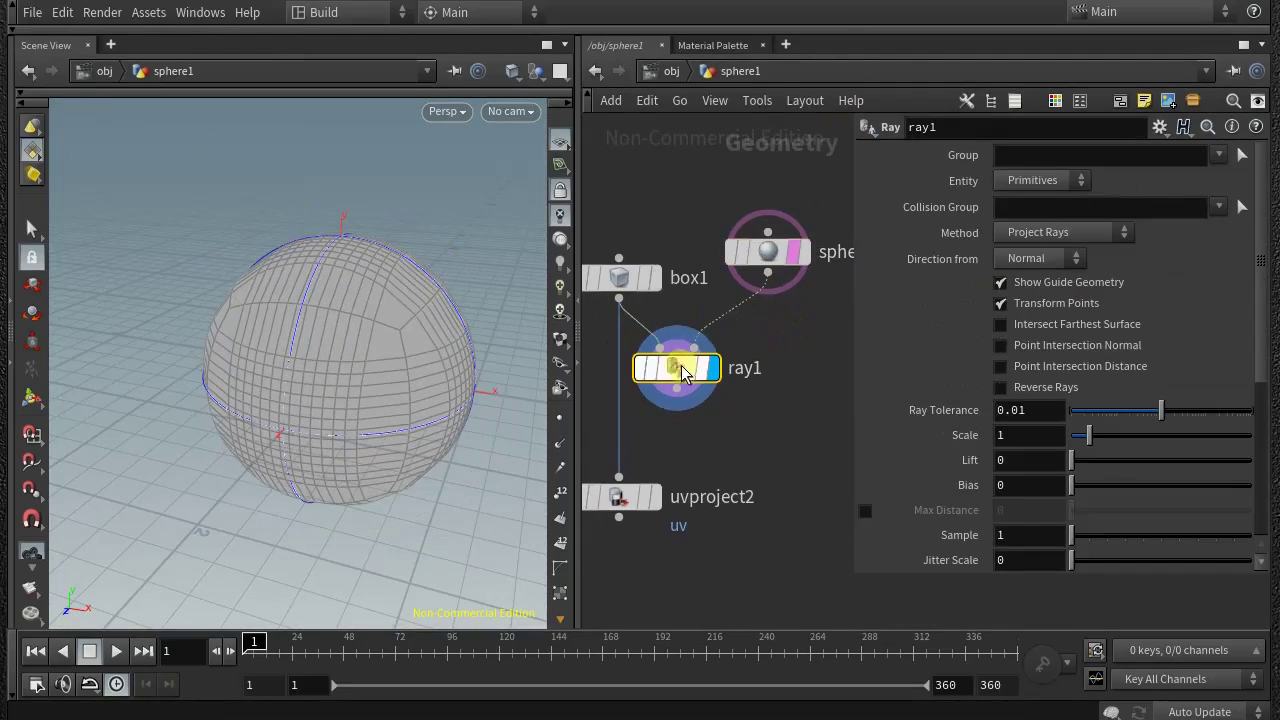
{"action": "left_click", "coordinate": [1052, 252]}
Try a uniform scale of 1.2 on sphere2 and set it back to 1
{"action": "left_click", "coordinate": [830, 251]}
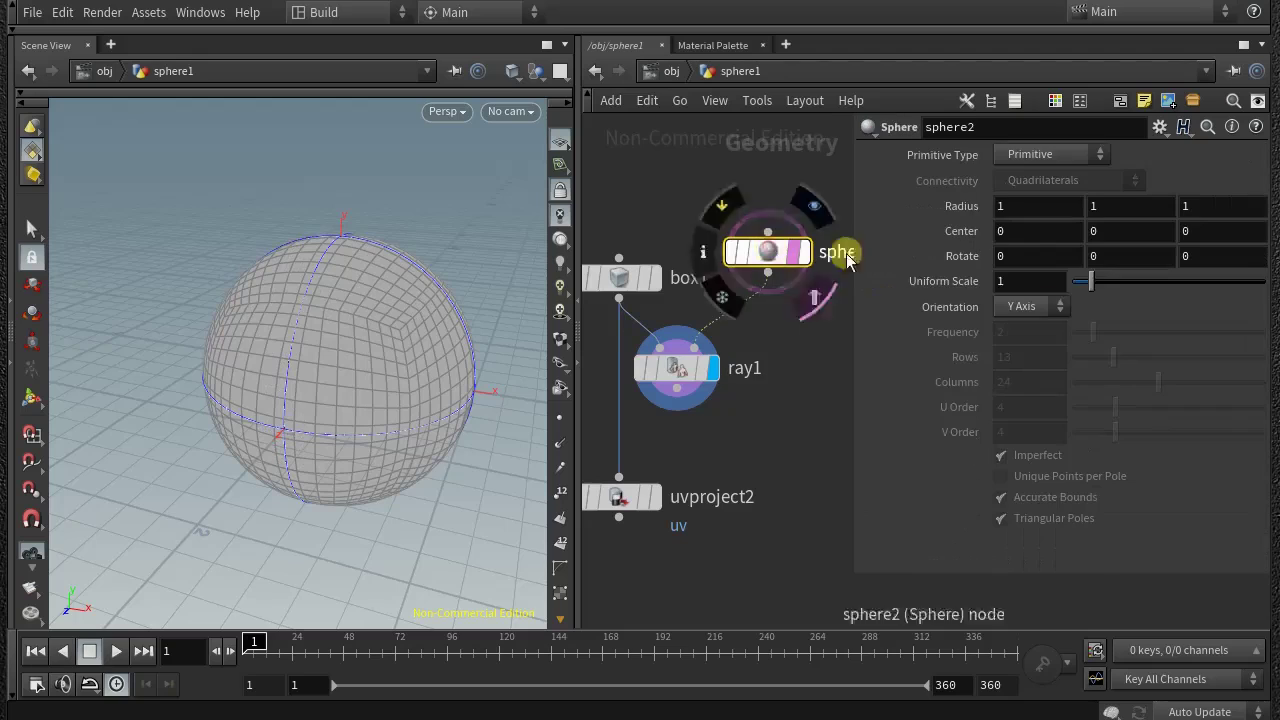
{"action": "mouse_move", "coordinate": [1095, 281]}
{"action": "left_mouse_down"}
{"action": "mouse_move", "coordinate": [1072, 280]}
{"action": "mouse_move", "coordinate": [1095, 283]}
{"action": "left_mouse_up"}
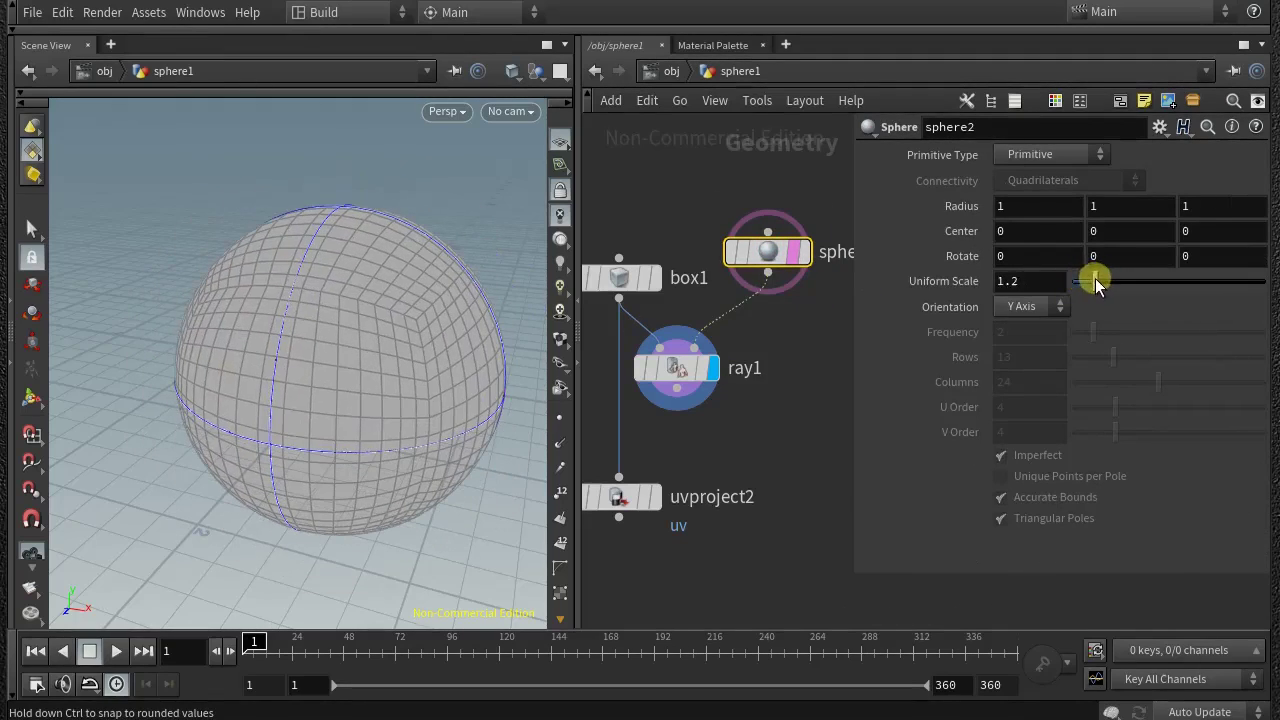
{"action": "type", "text": "1"}
{"action": "key", "text": "Return"}
{"action": "left_click_drag", "start_coordinate": [752, 280], "coordinate": [756, 290]}
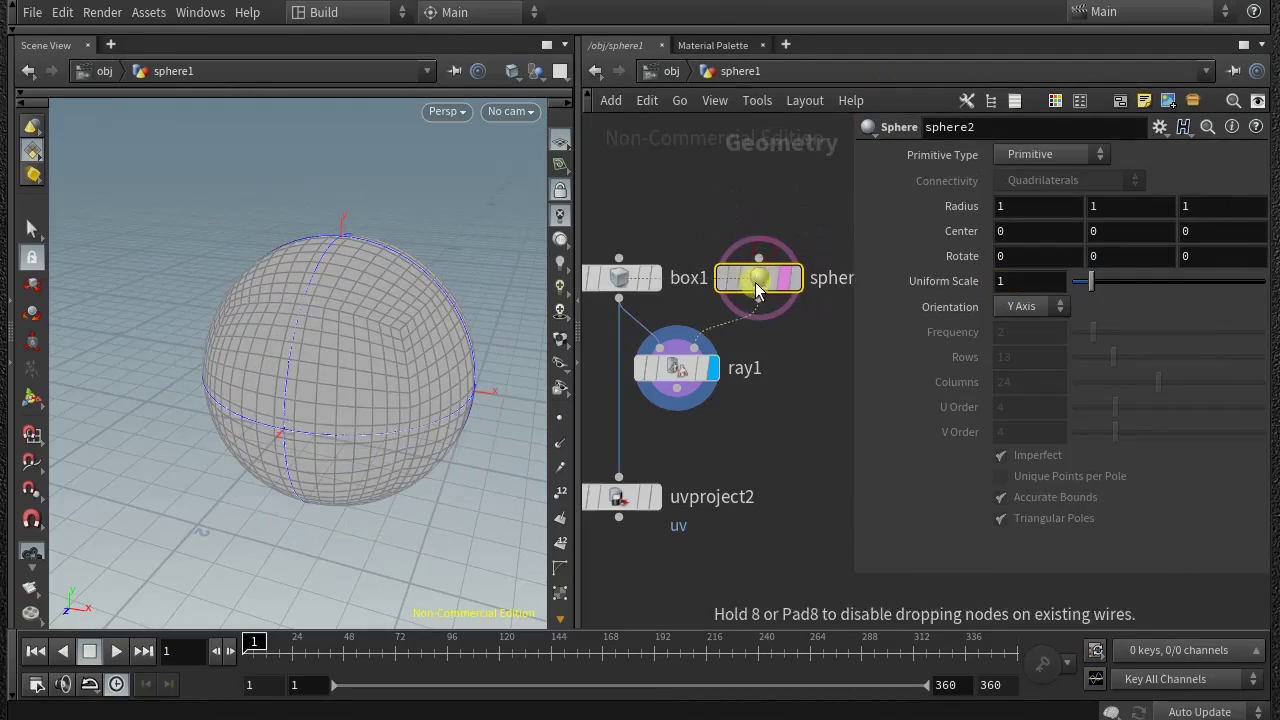
Show the UV and perspective views side by side and display uvproject2, fed by ray1
{"action": "left_click", "coordinate": [560, 71]}
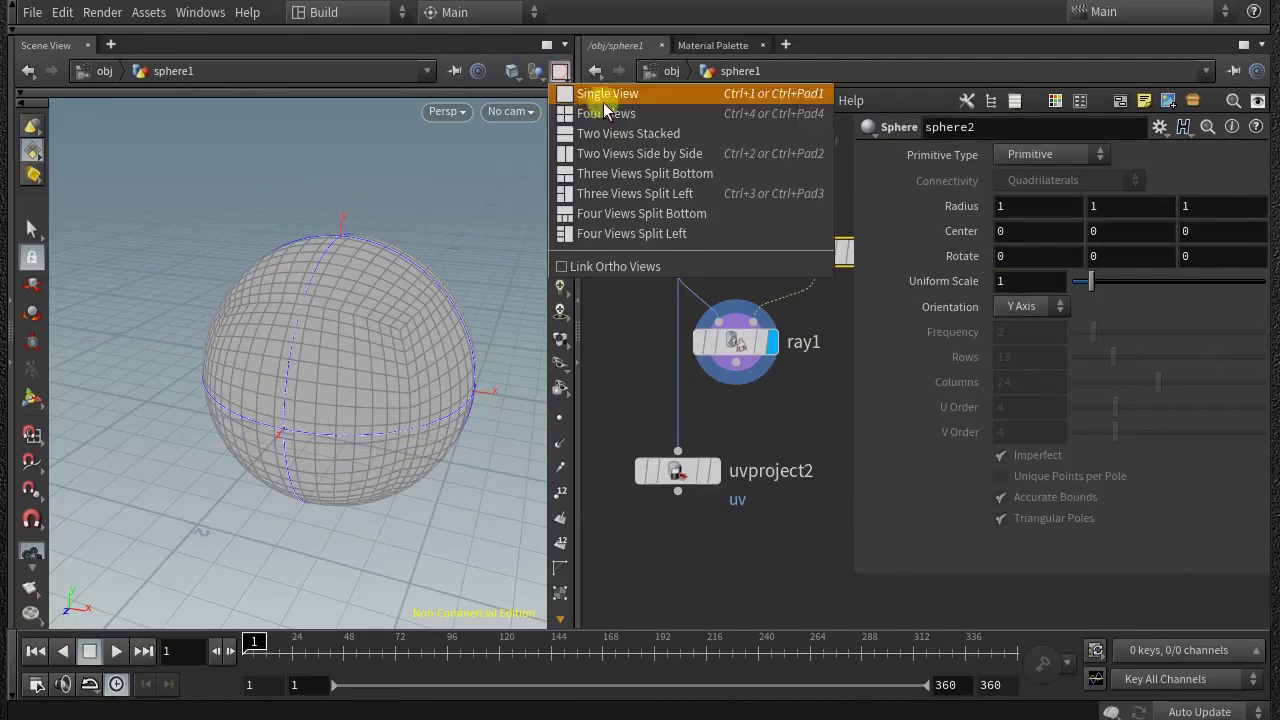
{"action": "left_click", "coordinate": [576, 157]}
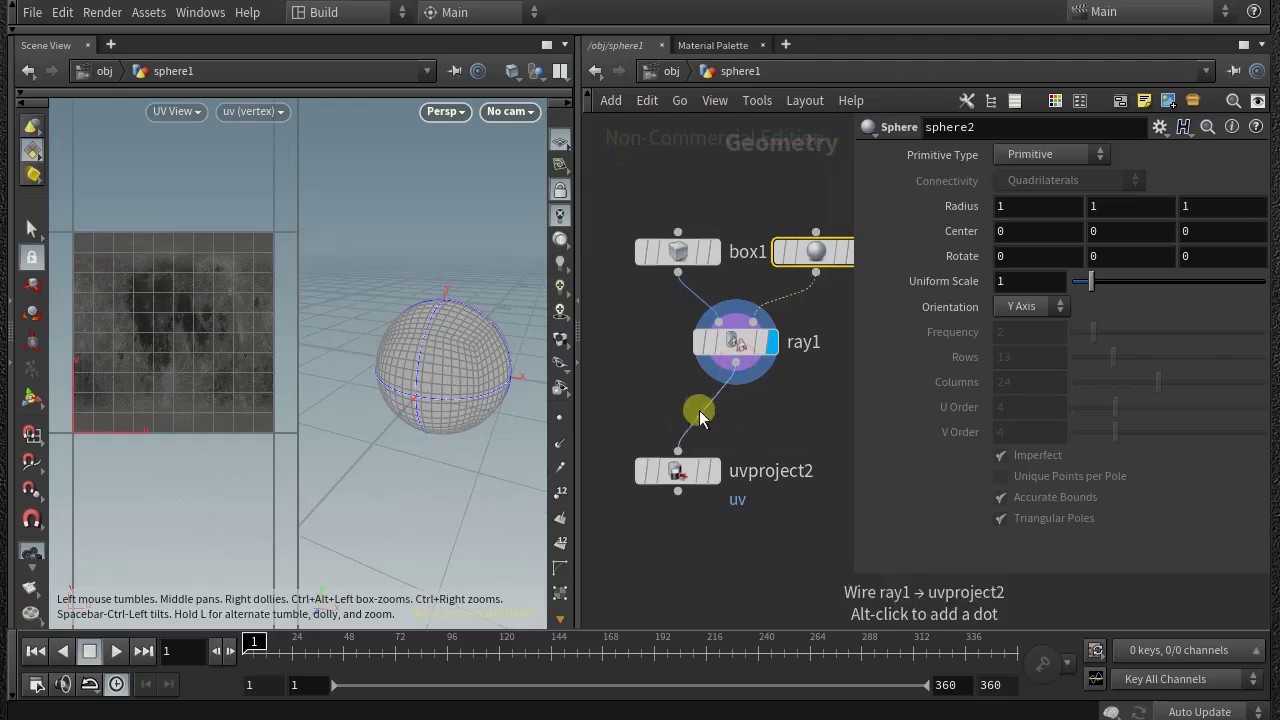
{"action": "left_click", "coordinate": [712, 471]}
Arrange box1 and sphere2 side by side above ray1, with uvproject2 straight below it
{"action": "left_click_drag", "start_coordinate": [749, 343], "coordinate": [695, 388]}
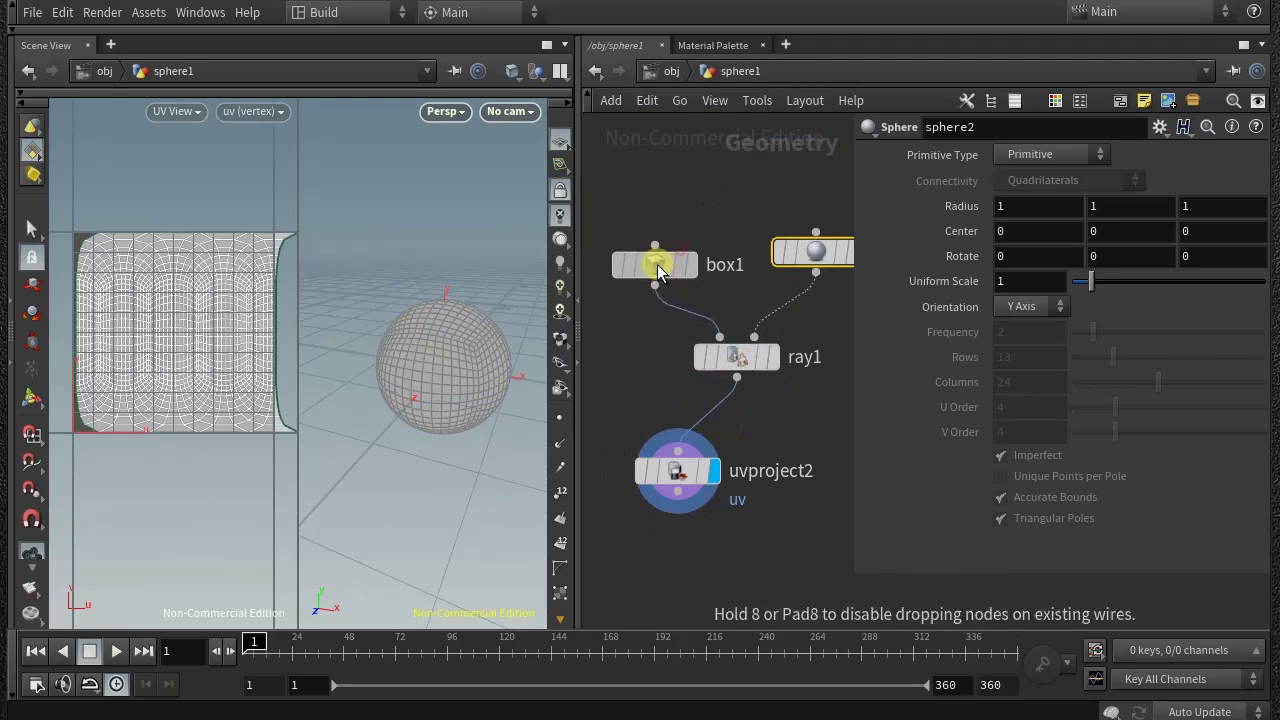
{"action": "left_click_drag", "start_coordinate": [657, 264], "coordinate": [654, 264]}
{"action": "left_click_drag", "start_coordinate": [811, 251], "coordinate": [782, 264]}
{"action": "mouse_move", "coordinate": [745, 357]}
{"action": "left_mouse_down"}
{"action": "mouse_move", "coordinate": [708, 363]}
{"action": "mouse_move", "coordinate": [726, 357]}
{"action": "left_mouse_up"}
{"action": "left_click_drag", "start_coordinate": [677, 477], "coordinate": [717, 456]}
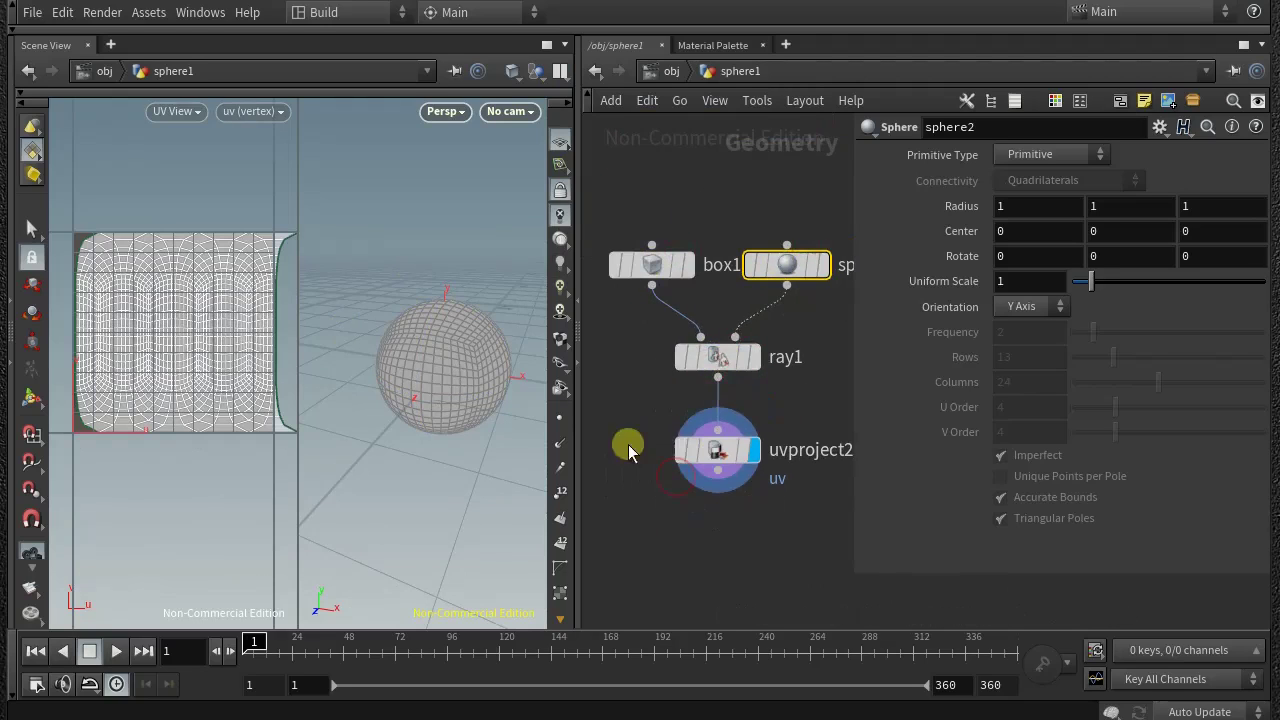
Add a UV Quick Shade node after uvproject2 and turn on material display in the viewport
{"action": "left_click", "coordinate": [686, 395]}
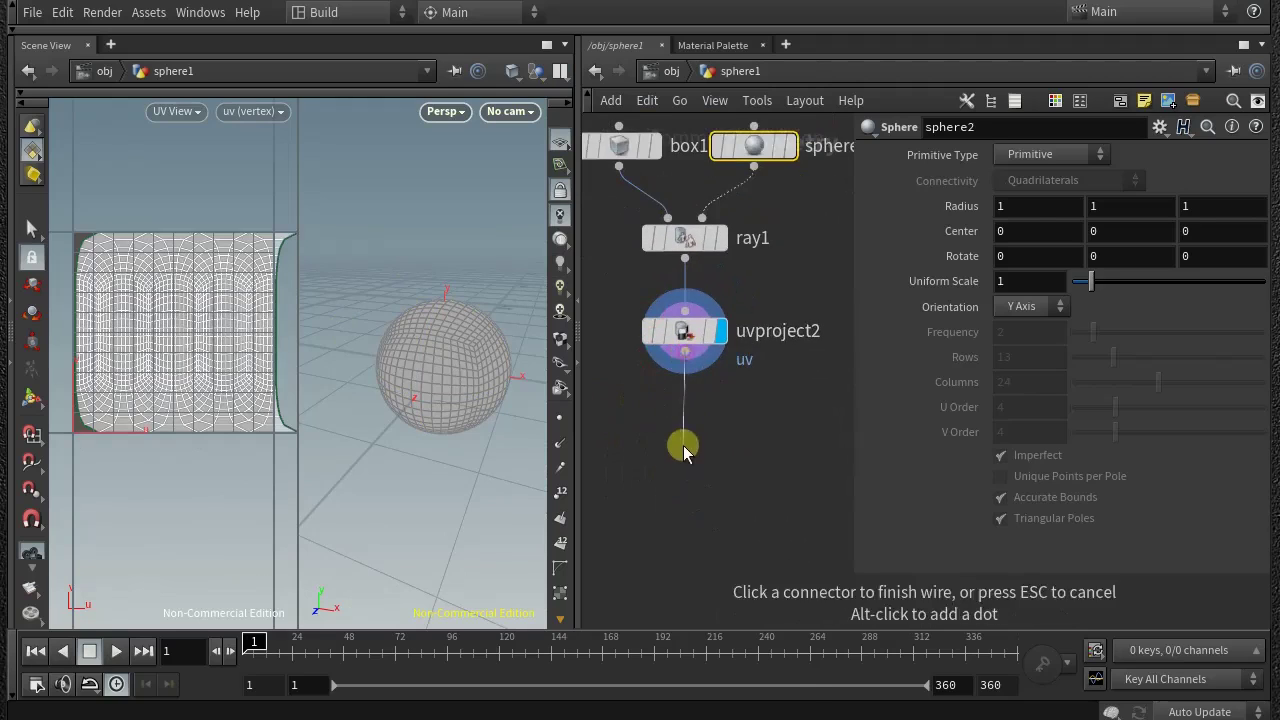
{"action": "key", "text": "Tab"}
{"action": "type", "text": "uv u"}
{"action": "key", "text": "Return"}
{"action": "left_click", "coordinate": [686, 452]}
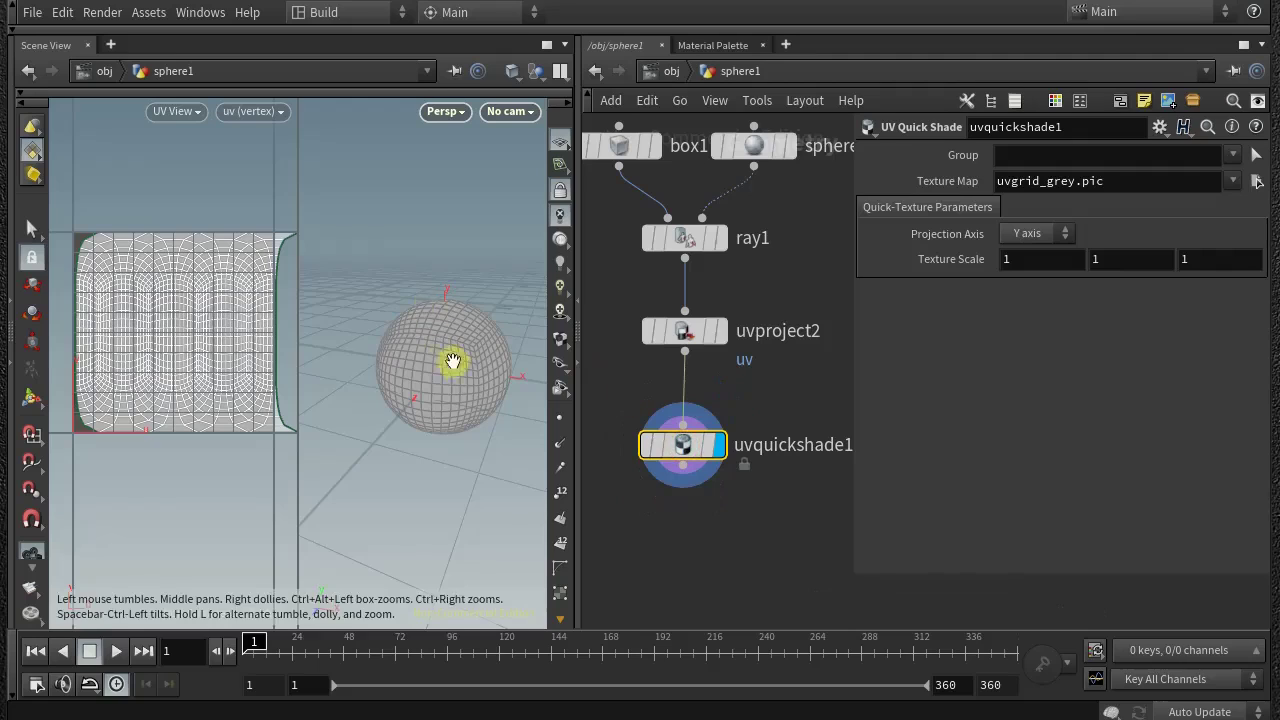
{"action": "scroll", "coordinate": [457, 366], "scroll_direction": "up", "scroll_amount": 2}
{"action": "left_click", "coordinate": [561, 342]}
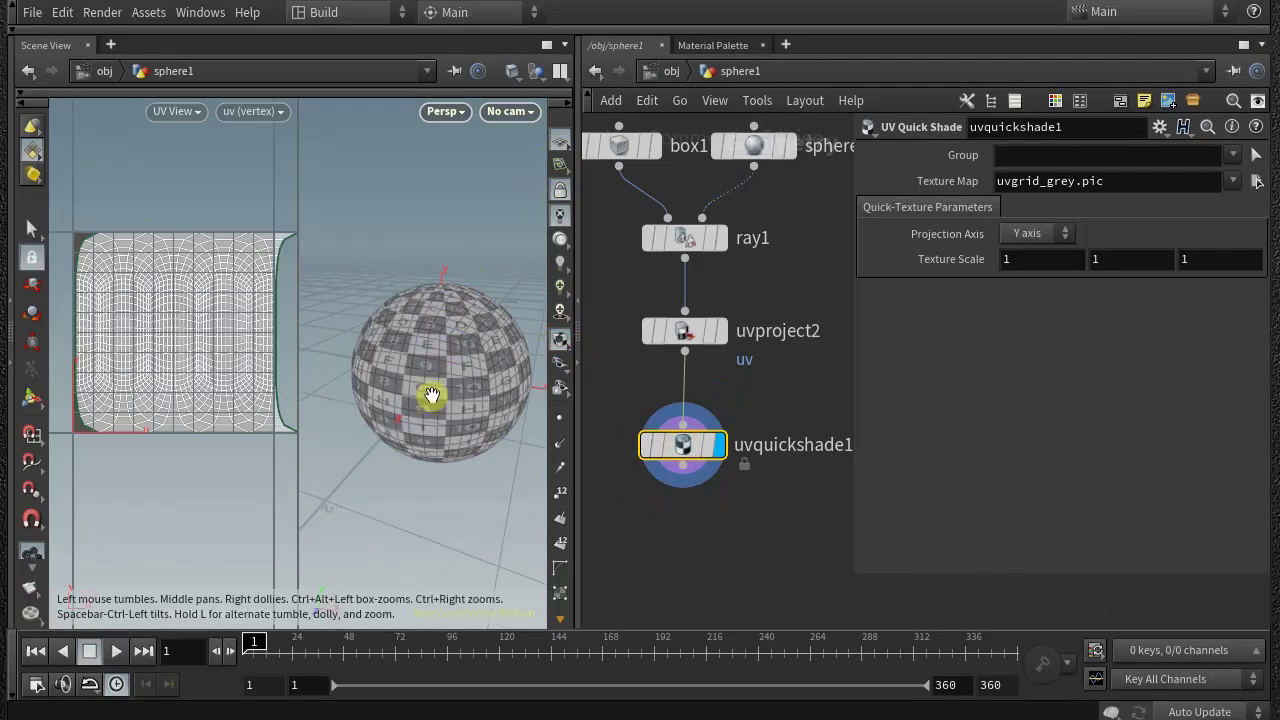
Toggle the bypass of uvquickshade1 repeatedly to compare the grid texture with the moon material
{"action": "mouse_move", "coordinate": [680, 450]}
{"action": "left_click", "coordinate": [638, 403]}
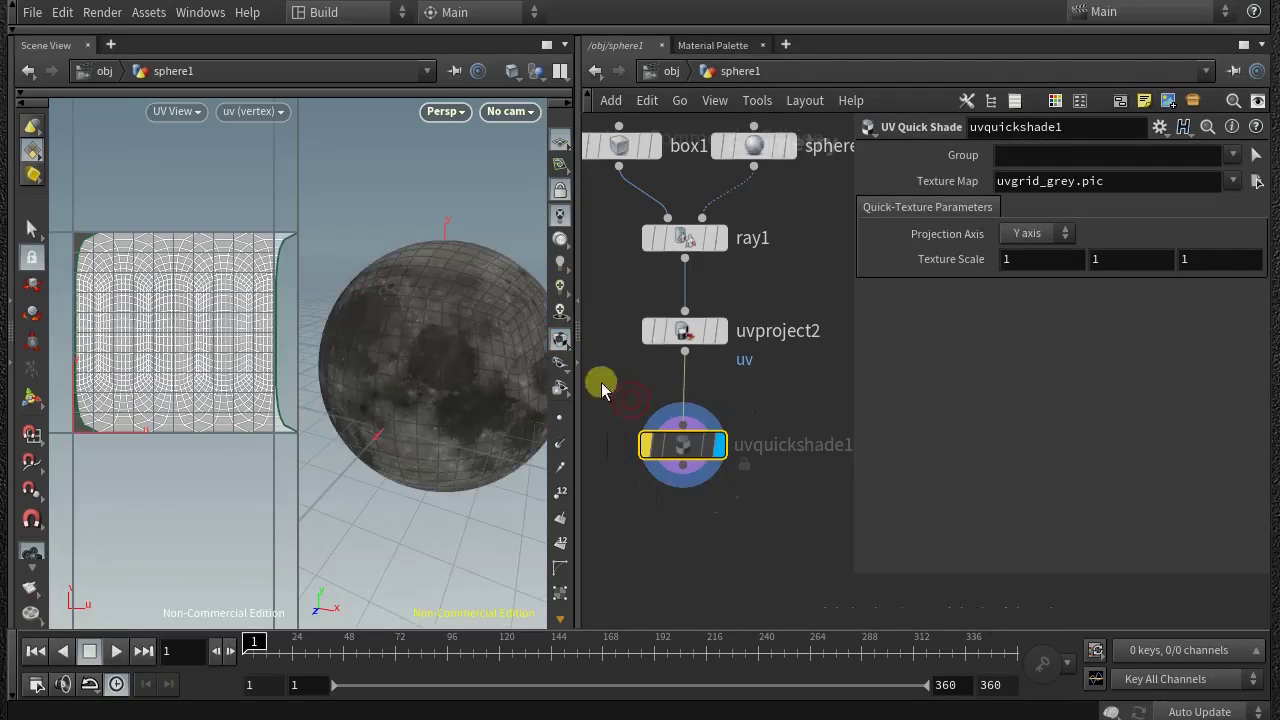
{"action": "left_click", "coordinate": [638, 401]}
{"action": "left_click", "coordinate": [638, 401]}
{"action": "left_click", "coordinate": [639, 399]}
{"action": "left_click", "coordinate": [639, 399]}
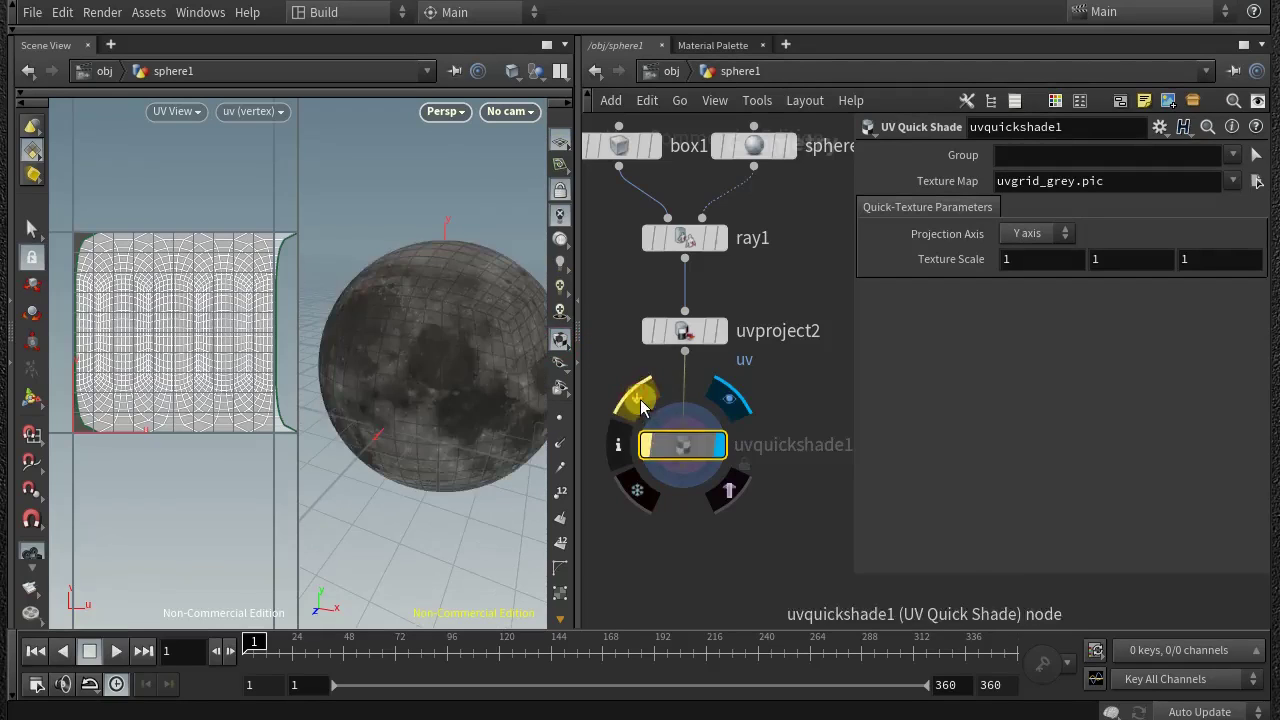
{"action": "left_click", "coordinate": [639, 399]}
Bypass uvproject2 and re-enable it to compare the grid texture and UV layout with and without the polar projection
{"action": "mouse_move", "coordinate": [662, 326]}
{"action": "left_click", "coordinate": [640, 286]}
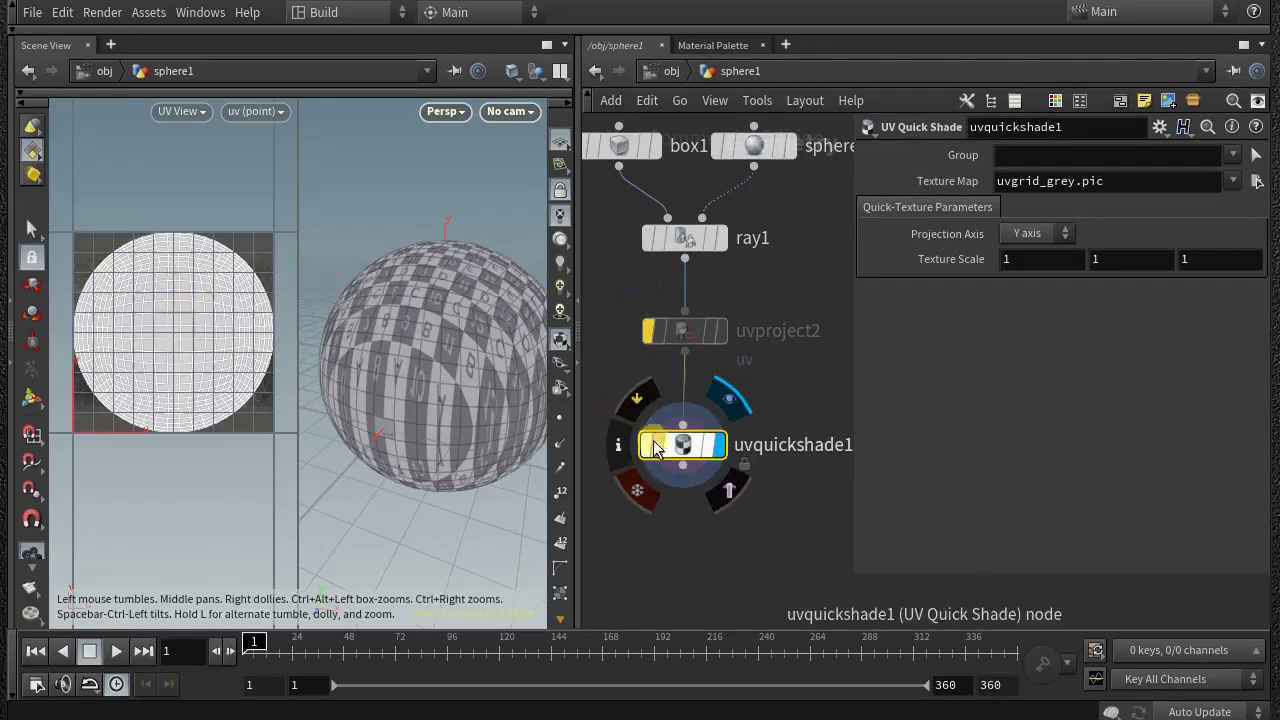
{"action": "left_click", "coordinate": [638, 399]}
{"action": "left_click", "coordinate": [638, 400]}
{"action": "mouse_move", "coordinate": [646, 337]}
{"action": "left_click", "coordinate": [641, 287]}
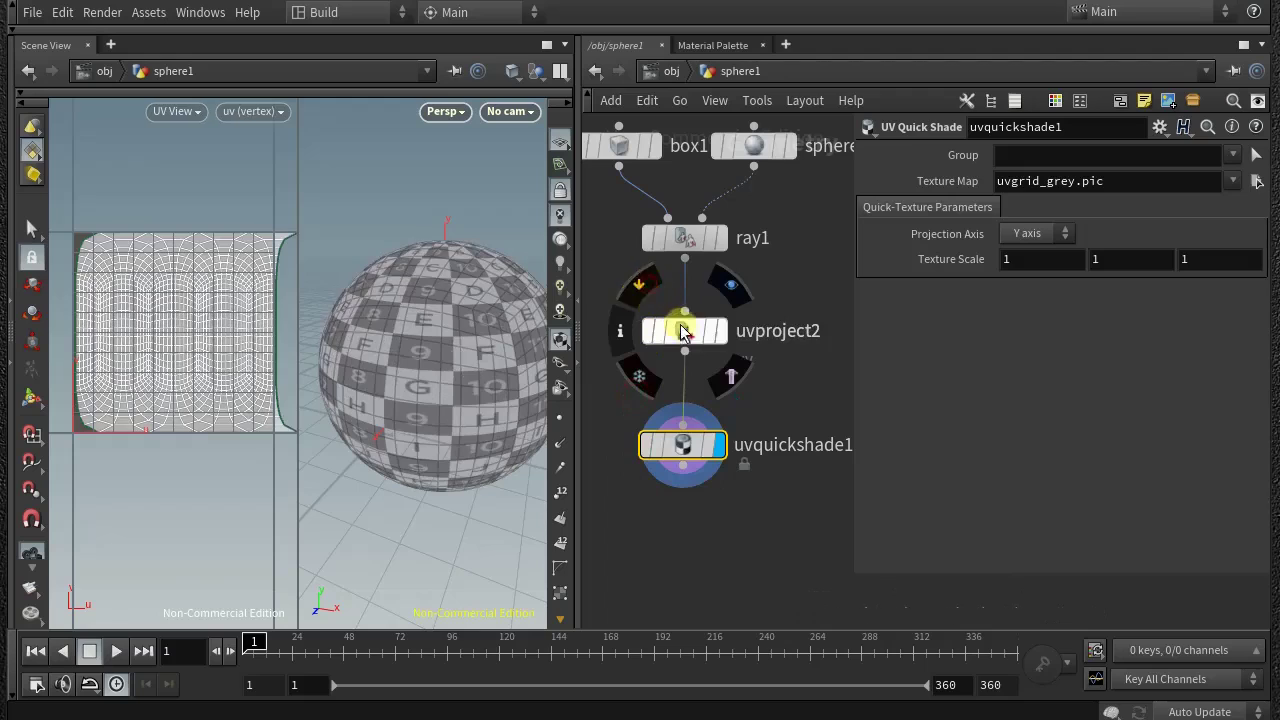
Set uvquickshade1's texture map to lroc_color_poles_2k.tif
{"action": "left_click", "coordinate": [1233, 183]}
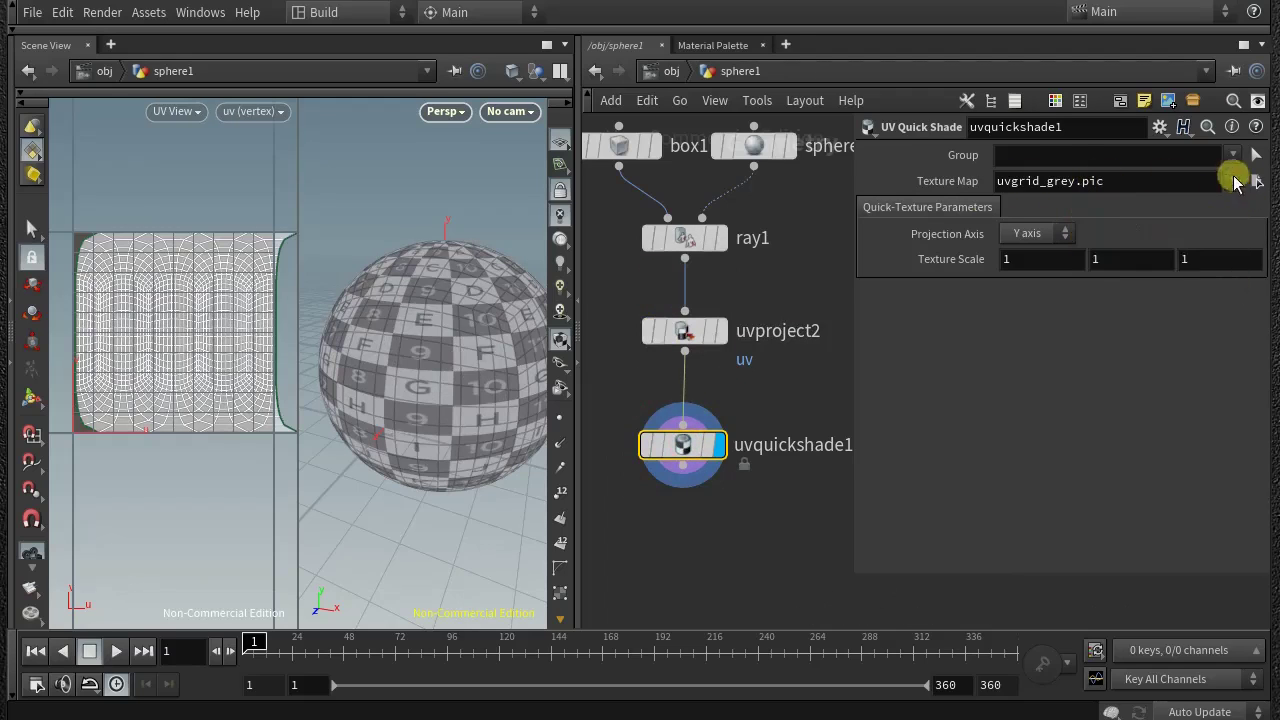
{"action": "left_click", "coordinate": [1256, 182]}
{"action": "double_click", "coordinate": [785, 254]}
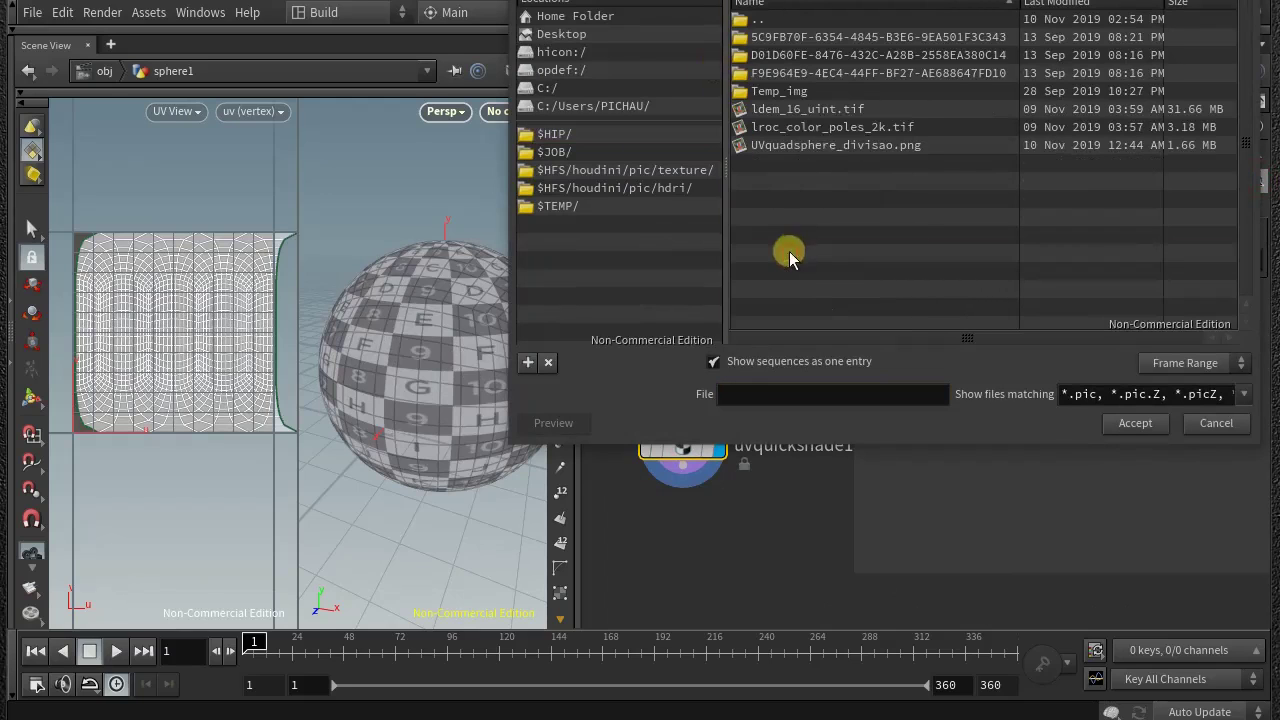
{"action": "double_click", "coordinate": [860, 130]}
{"action": "left_click_drag", "start_coordinate": [455, 350], "coordinate": [418, 320]}
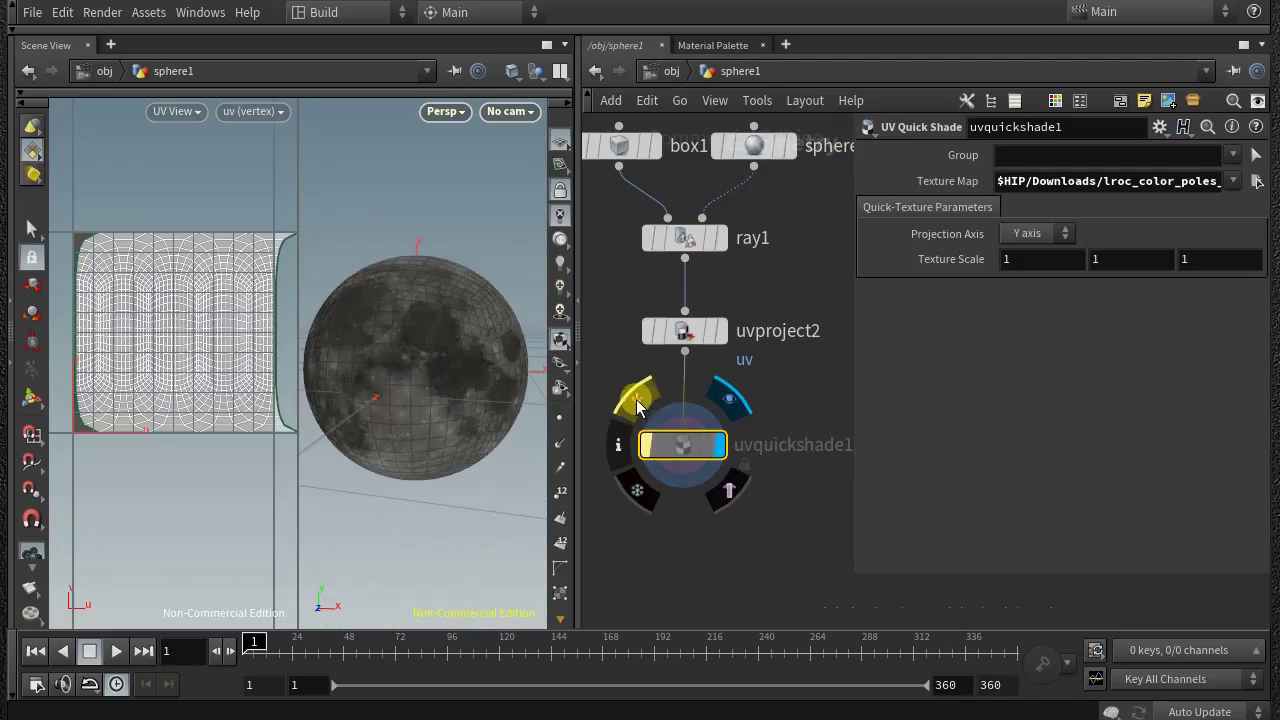
Compare the moon with uvquickshade1 bypassed and delete the uvquickshade1 node
{"action": "left_click", "coordinate": [637, 396]}
{"action": "left_click", "coordinate": [561, 341]}
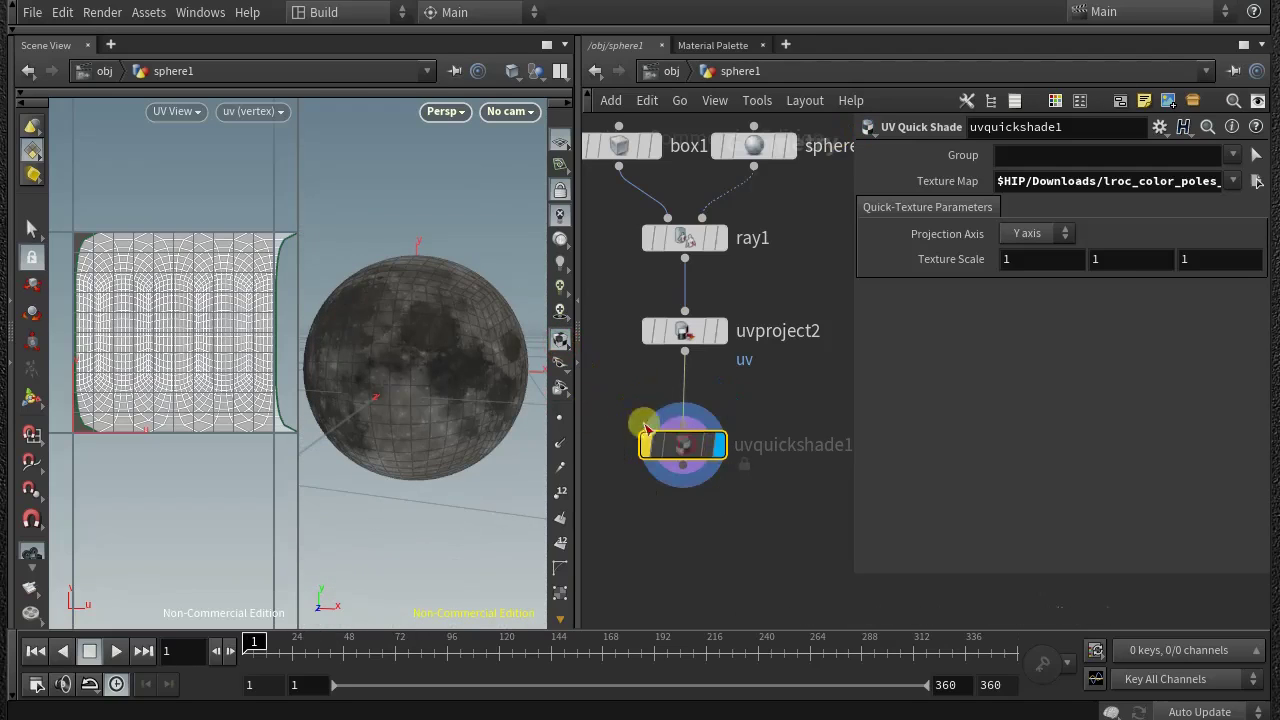
{"action": "mouse_move", "coordinate": [677, 447]}
{"action": "key", "text": "Delete"}
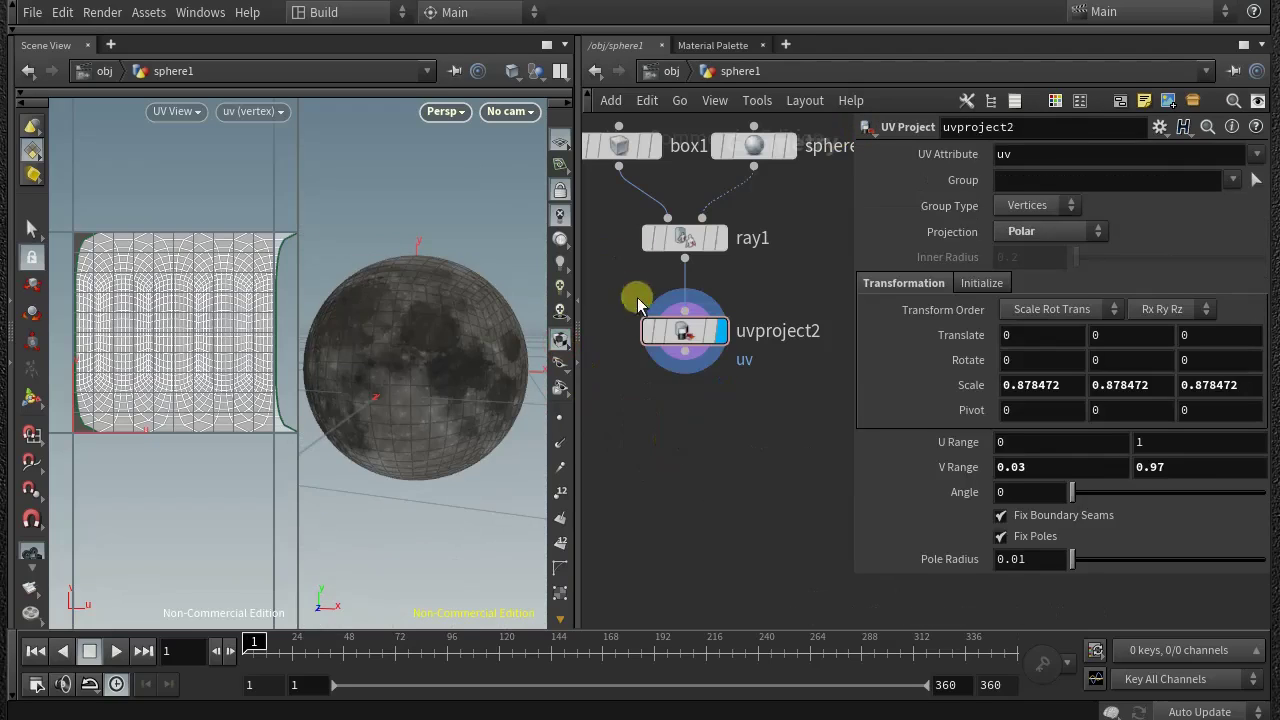
Return the viewport to a single perspective view and shade the moon without its wireframe overlay
{"action": "left_click", "coordinate": [560, 71]}
{"action": "left_click", "coordinate": [571, 94]}
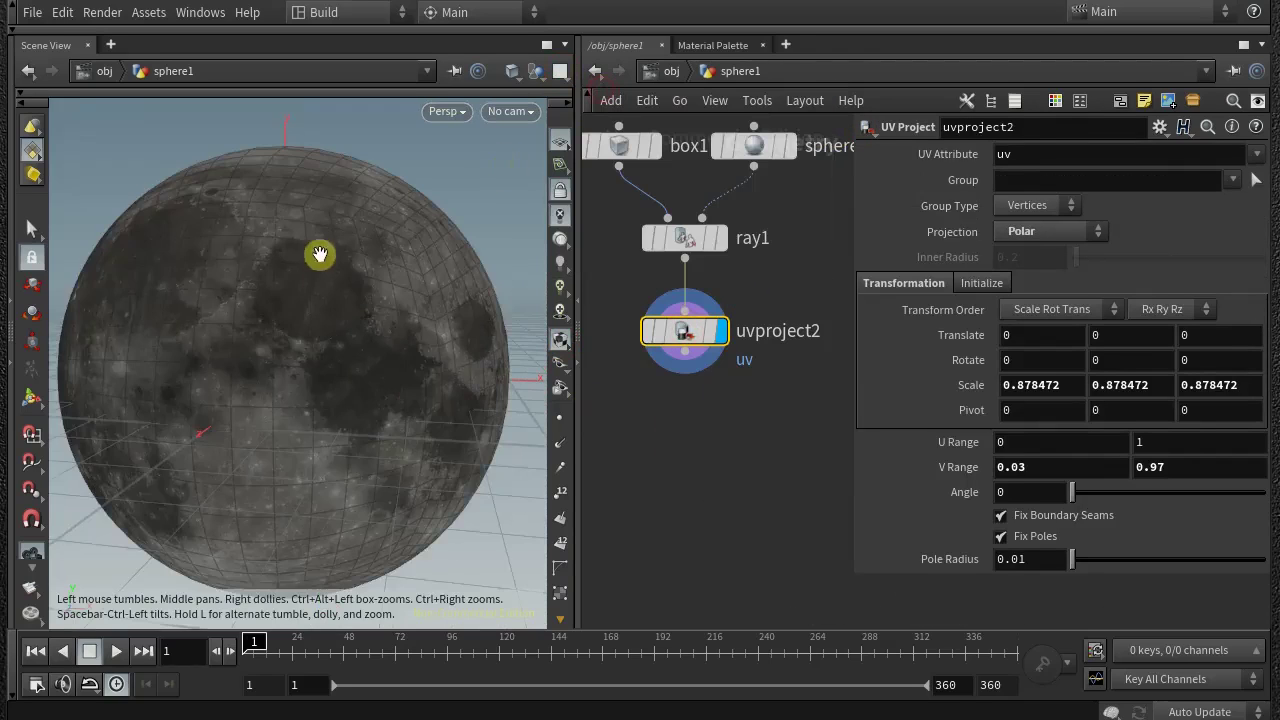
{"action": "left_click_drag", "start_coordinate": [320, 249], "coordinate": [363, 327]}
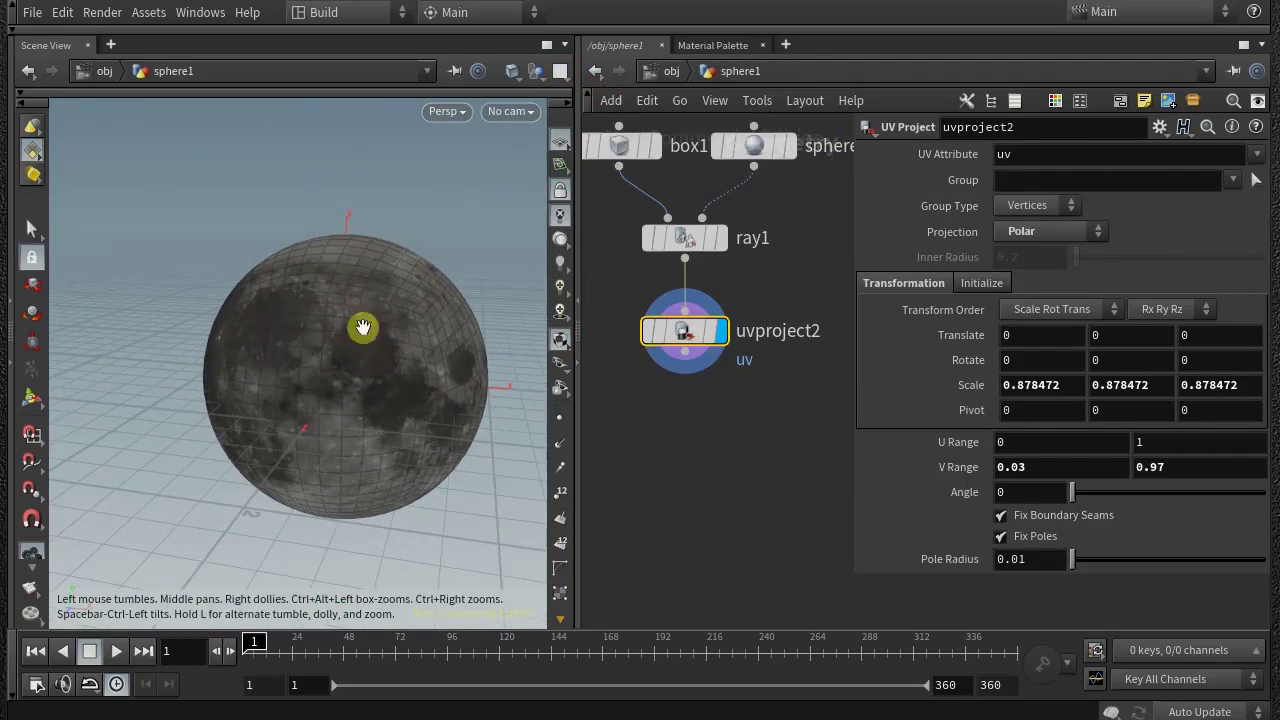
{"action": "left_click", "coordinate": [511, 71]}
{"action": "left_click", "coordinate": [535, 255]}
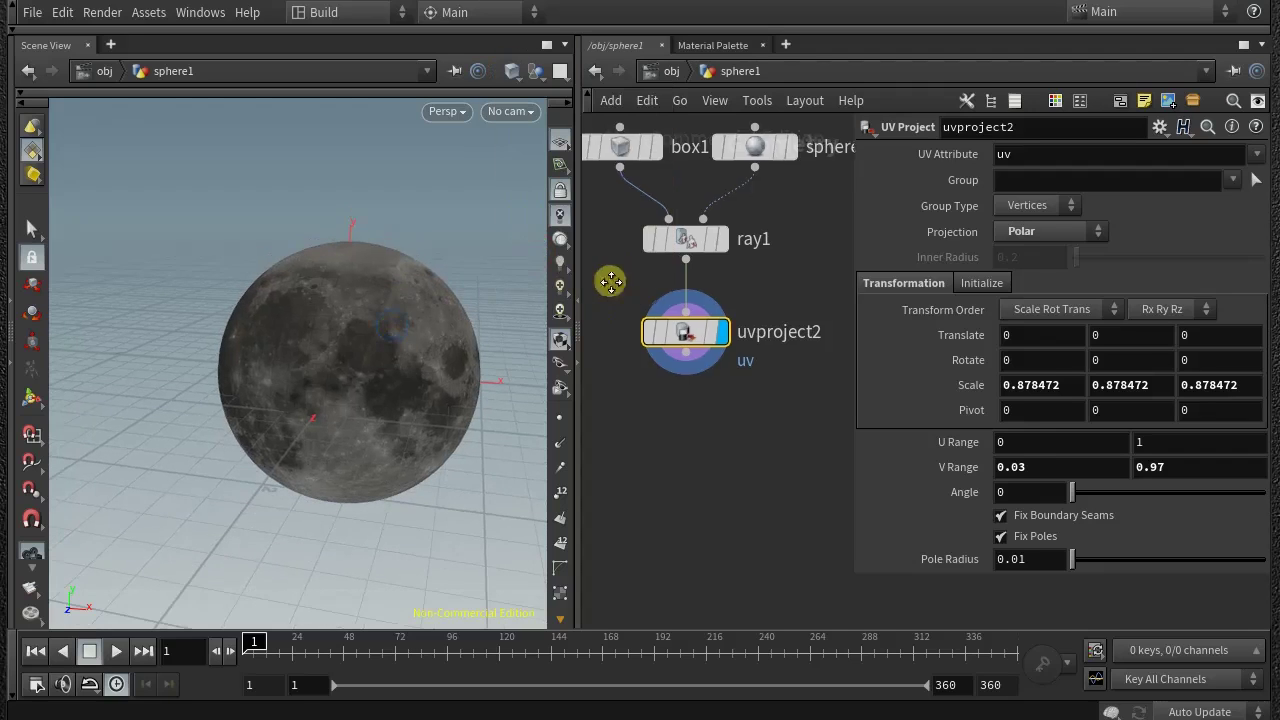
Move the sphere1 and uvproject1 pair beside the box-based branch, level with ray1 and uvproject2
{"action": "scroll", "coordinate": [682, 366], "scroll_direction": "down", "scroll_amount": 5}
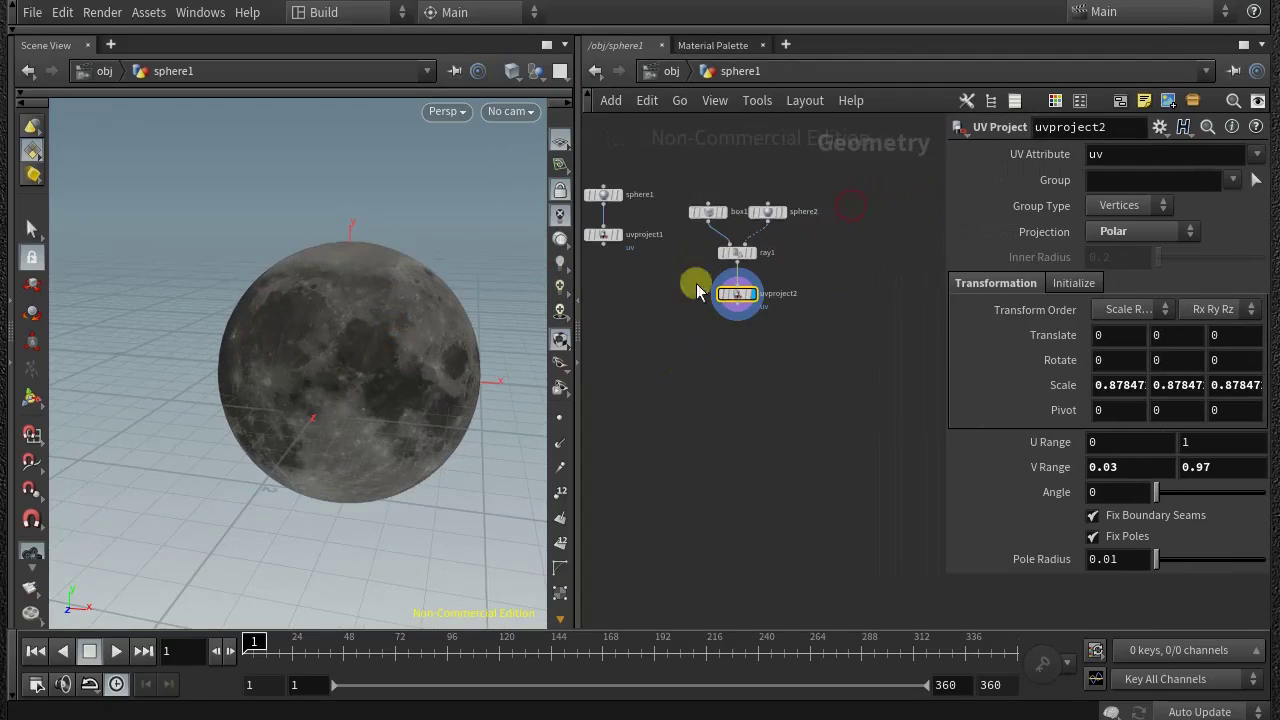
{"action": "scroll", "coordinate": [786, 269], "scroll_direction": "up", "scroll_amount": 5}
{"action": "left_click_drag", "start_coordinate": [672, 292], "coordinate": [764, 448]}
{"action": "middle_click_drag", "start_coordinate": [762, 501], "coordinate": [640, 482]}
Alternate the display between uvproject1 and uvproject2 to compare the moon surface of both spheres
{"action": "left_click", "coordinate": [680, 373]}
{"action": "left_click", "coordinate": [906, 371]}
{"action": "left_click", "coordinate": [678, 373]}
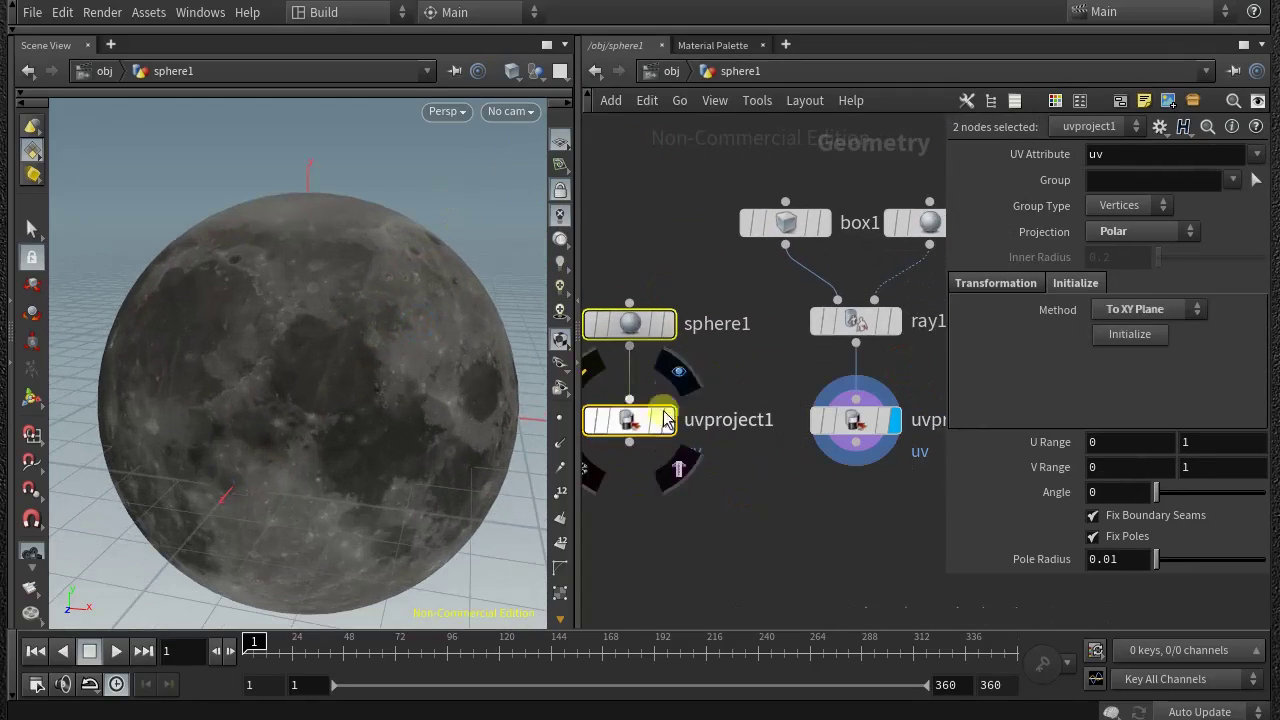
{"action": "left_click", "coordinate": [902, 371]}
{"action": "left_click", "coordinate": [678, 373]}
{"action": "left_click", "coordinate": [902, 371]}
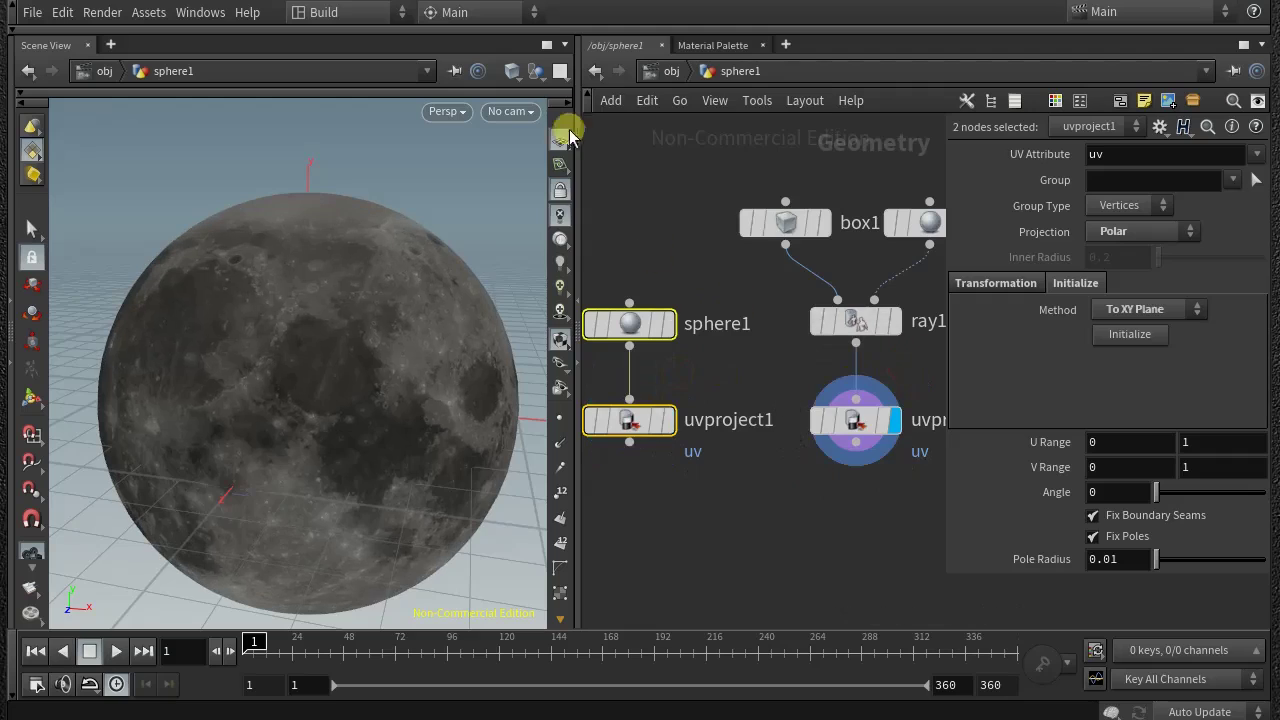
Split the viewport into UV and perspective views and compare the UV layouts of uvproject1 and uvproject2
{"action": "left_click", "coordinate": [560, 70]}
{"action": "left_click", "coordinate": [614, 151]}
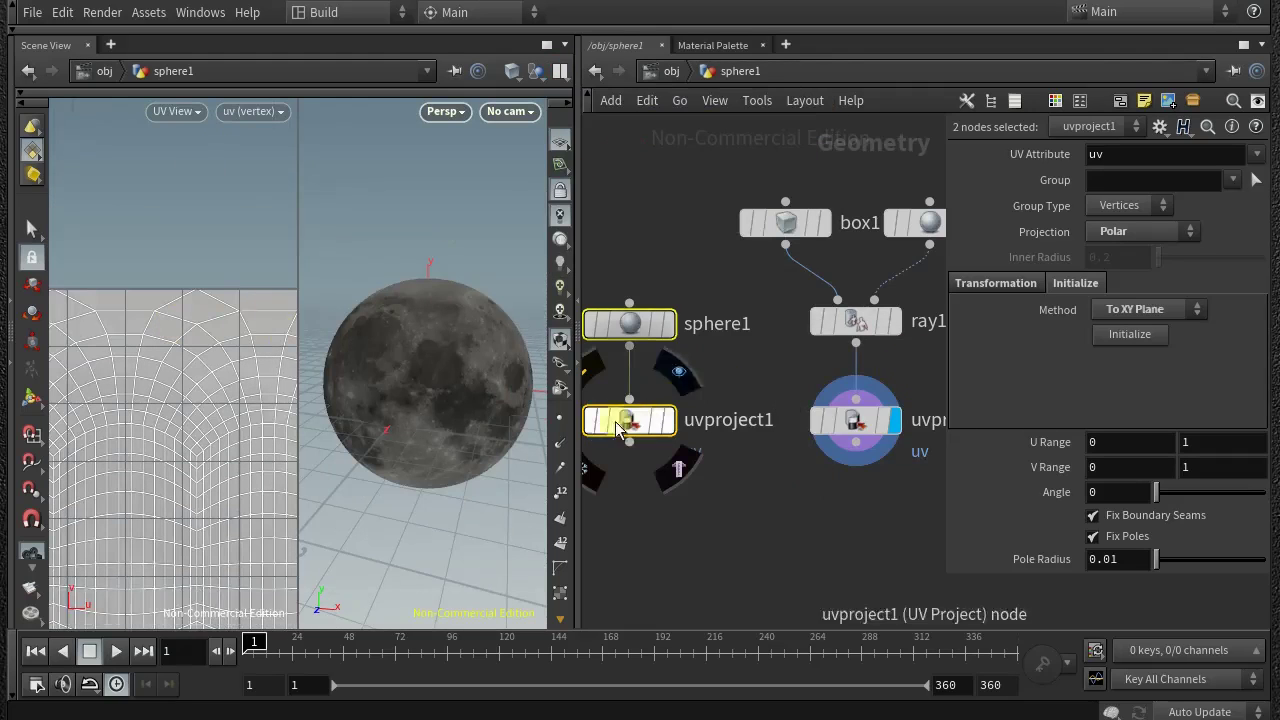
{"action": "left_click", "coordinate": [678, 373]}
{"action": "left_click", "coordinate": [904, 371]}
{"action": "left_click", "coordinate": [678, 373]}
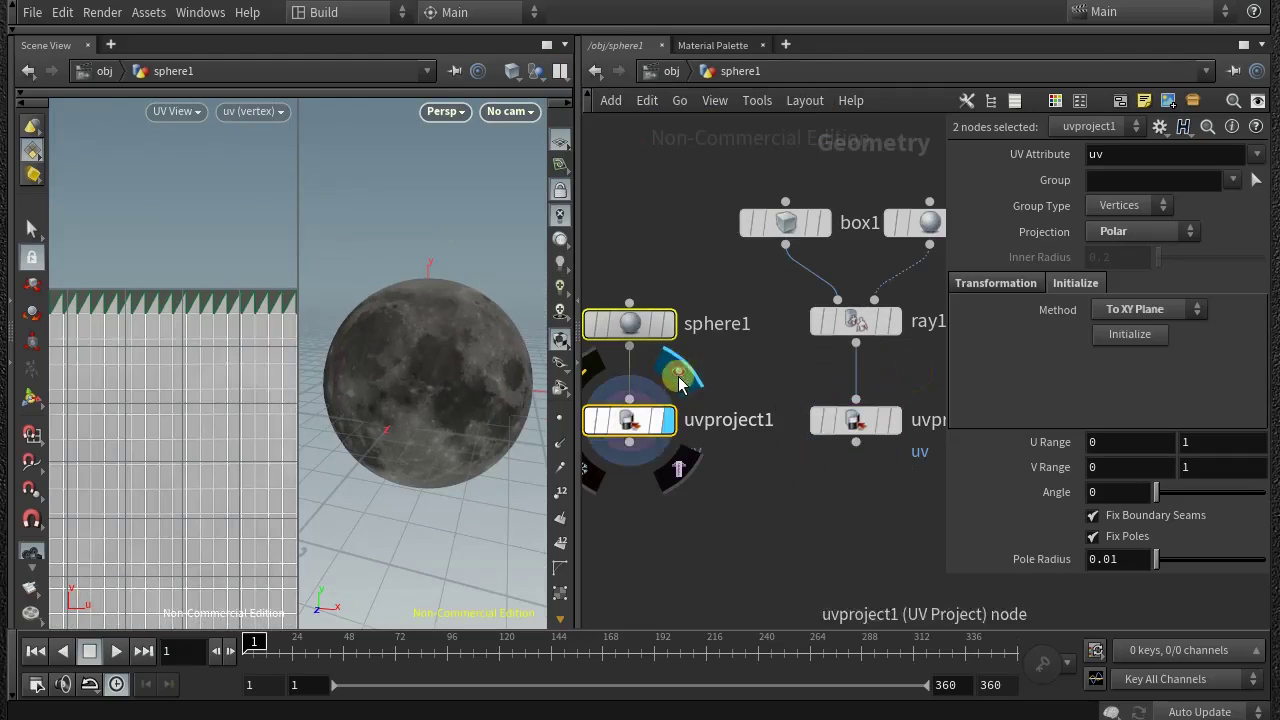
{"action": "left_click", "coordinate": [904, 371]}
{"action": "left_click", "coordinate": [678, 373]}
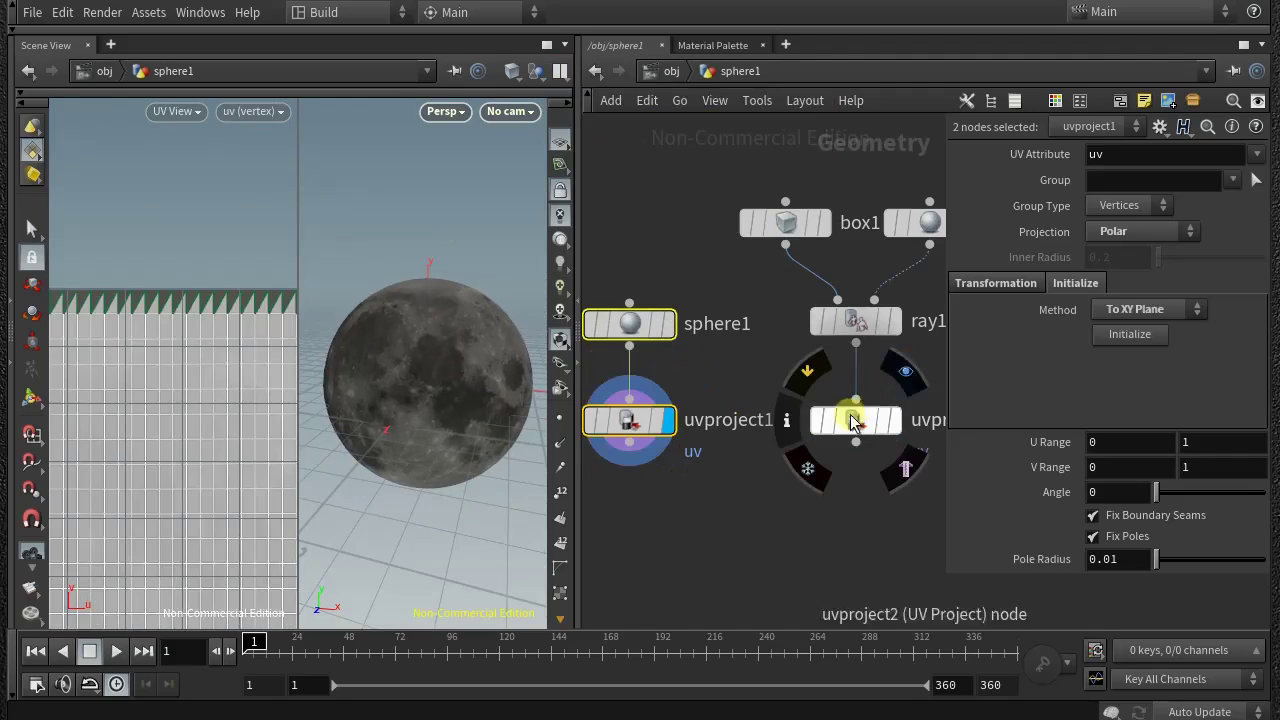
{"action": "left_click", "coordinate": [904, 371]}
Add a Switch node below both branches and connect uvproject1 and uvproject2 to its input
{"action": "left_click", "coordinate": [674, 206]}
{"action": "key", "text": "Tab"}
{"action": "type", "text": "switch"}
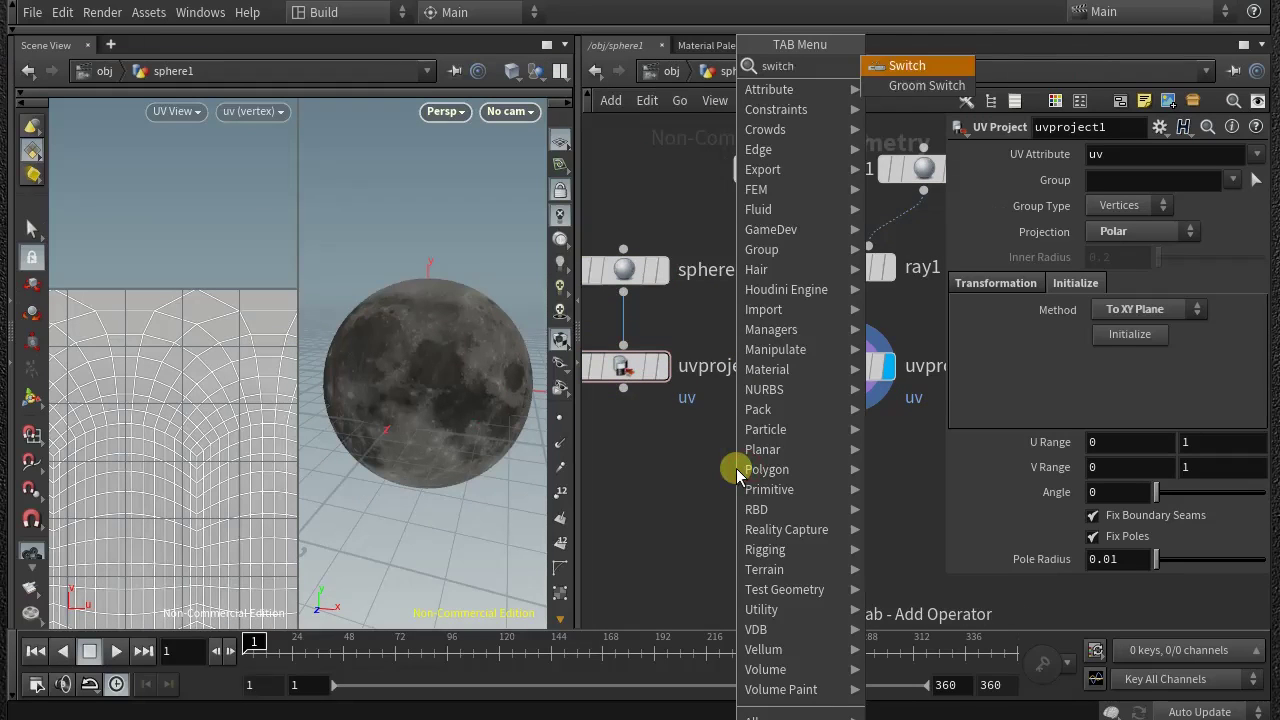
{"action": "key", "text": "Return"}
{"action": "left_click", "coordinate": [735, 500]}
{"action": "left_click_drag", "start_coordinate": [735, 480], "coordinate": [690, 450]}
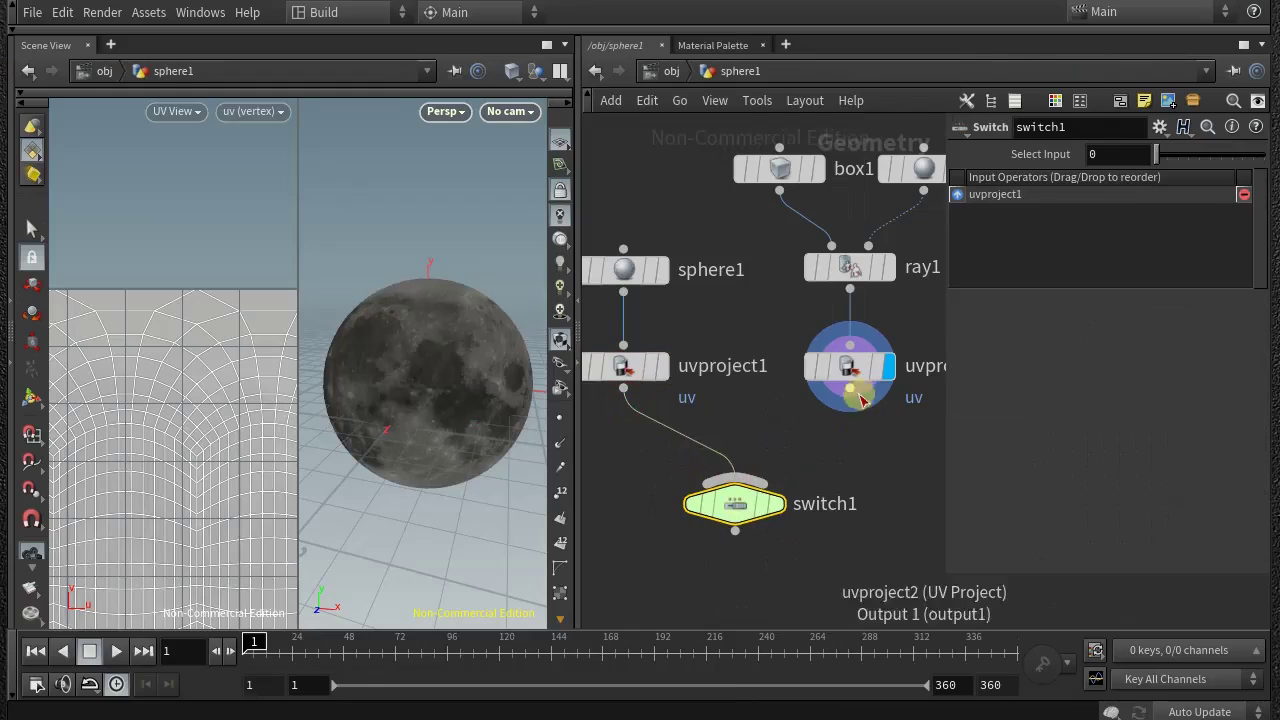
{"action": "left_click_drag", "start_coordinate": [849, 390], "coordinate": [735, 482]}
Display switch1 and set its Select Input to 1
{"action": "left_click", "coordinate": [777, 504]}
{"action": "left_click_drag", "start_coordinate": [1147, 152], "coordinate": [1166, 158]}
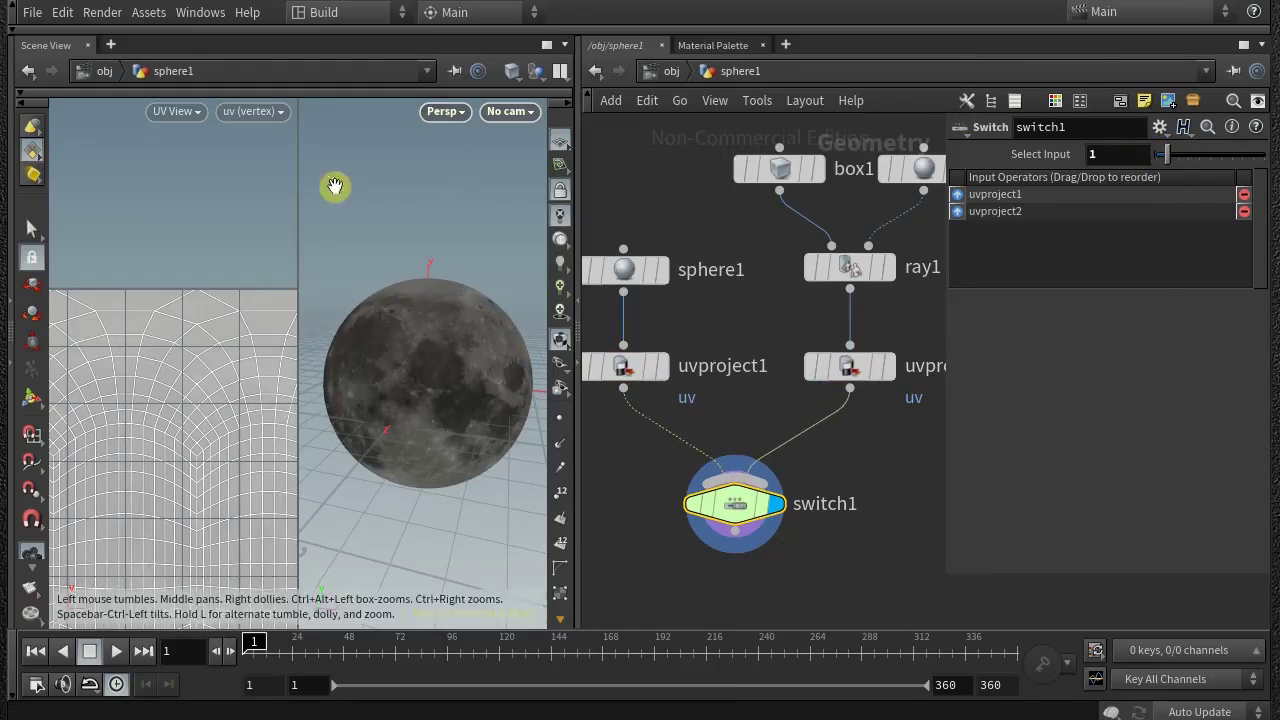
Return to a single perspective view of the whole moon and turn on scene lighting in the viewport
{"action": "left_click", "coordinate": [560, 71]}
{"action": "left_click", "coordinate": [607, 93]}
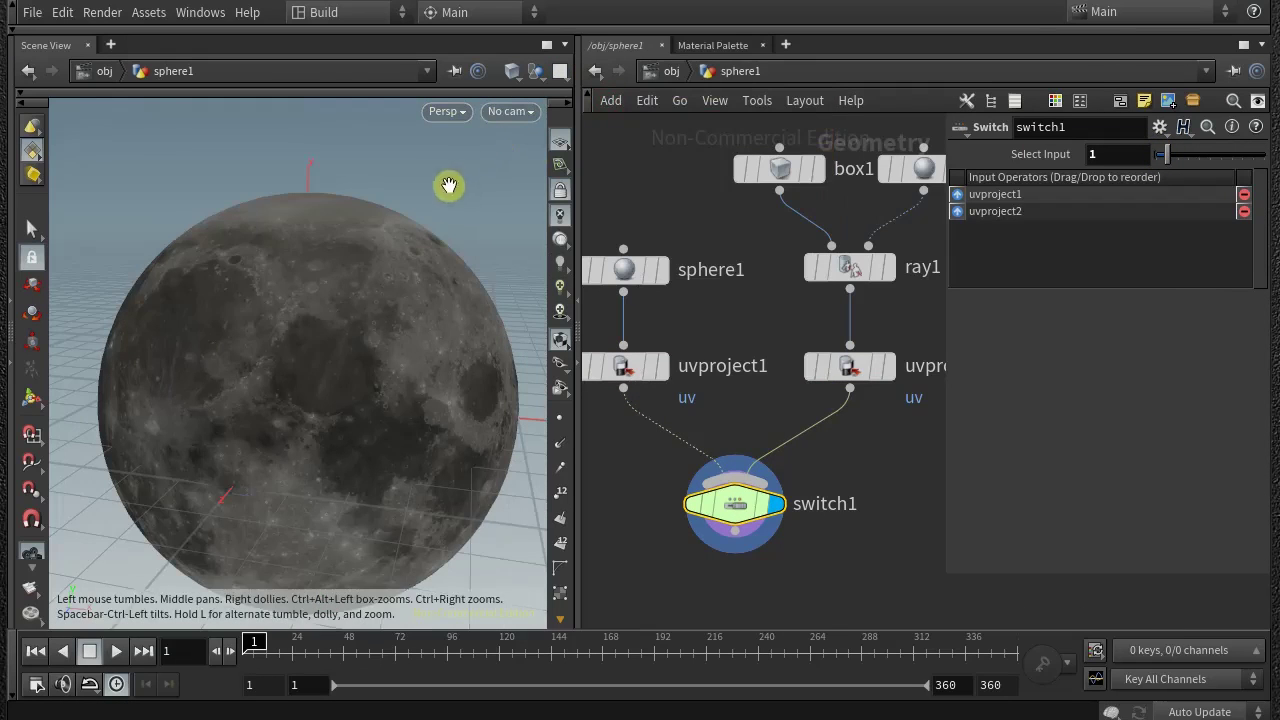
{"action": "scroll", "coordinate": [449, 186], "scroll_direction": "down", "scroll_amount": 3}
{"action": "left_click", "coordinate": [559, 265]}
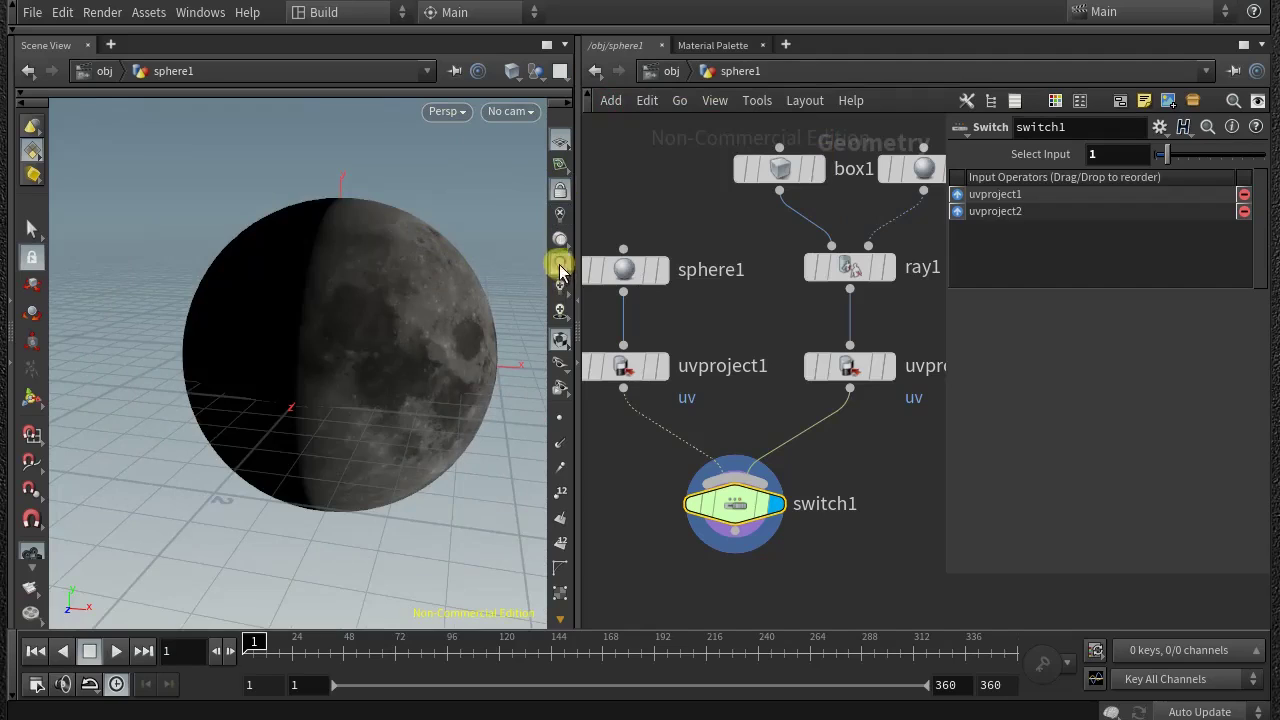
Go up to the object level and switch the viewport to a black background
{"action": "scroll", "coordinate": [466, 246], "scroll_direction": "down", "scroll_amount": 2}
{"action": "left_click", "coordinate": [675, 72]}
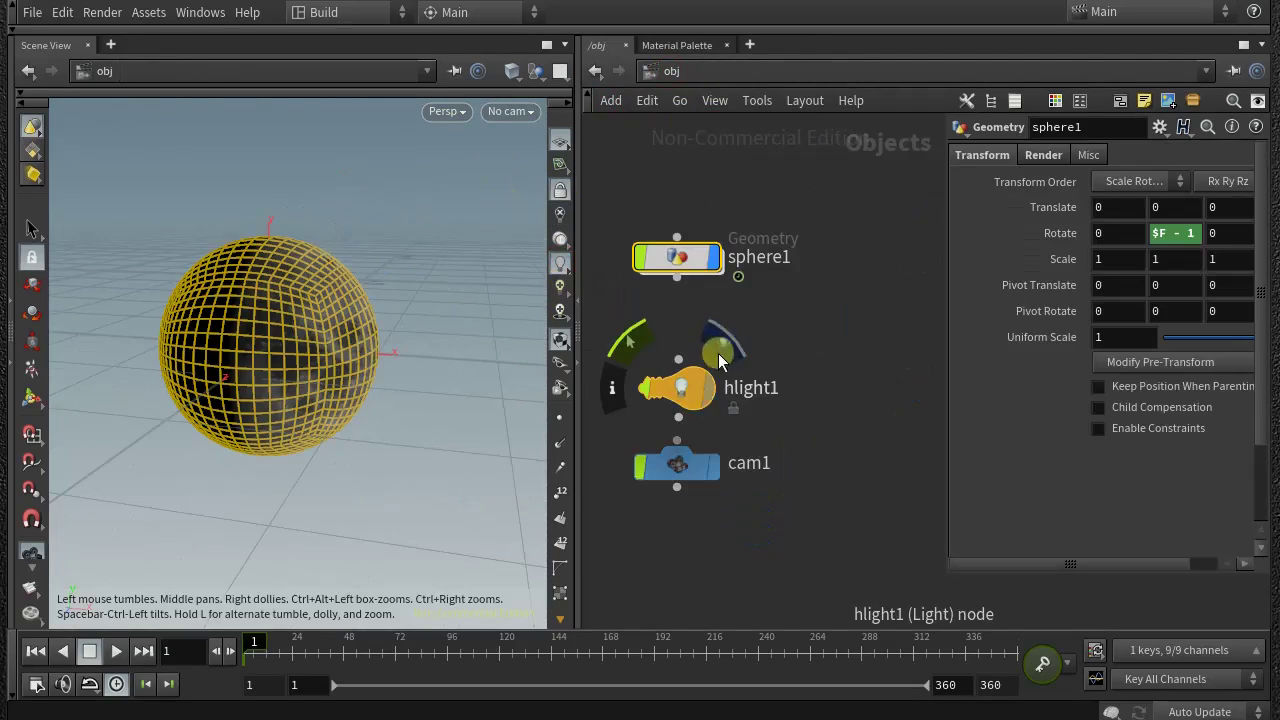
{"action": "scroll", "coordinate": [314, 337], "scroll_direction": "down", "scroll_amount": 3}
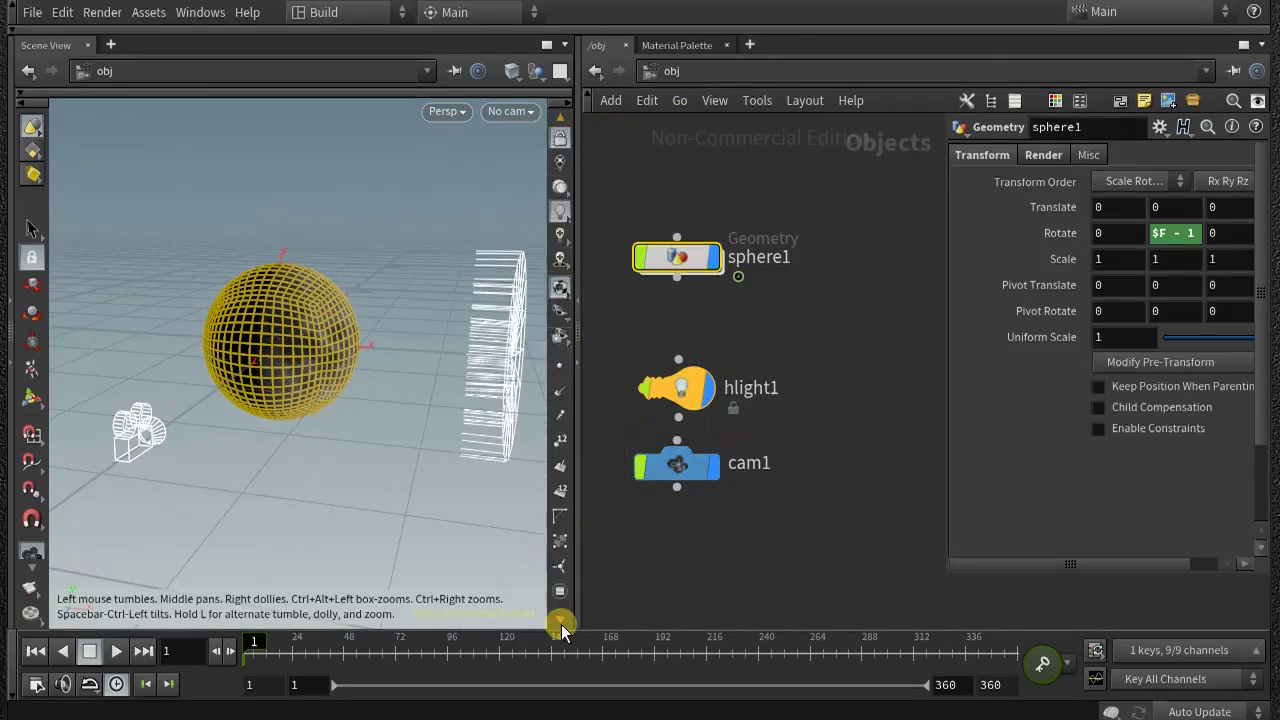
{"action": "left_click", "coordinate": [561, 620]}
{"action": "left_click", "coordinate": [561, 602]}
{"action": "left_click", "coordinate": [357, 171]}
{"action": "left_click", "coordinate": [355, 211]}
{"action": "left_click", "coordinate": [851, 137]}
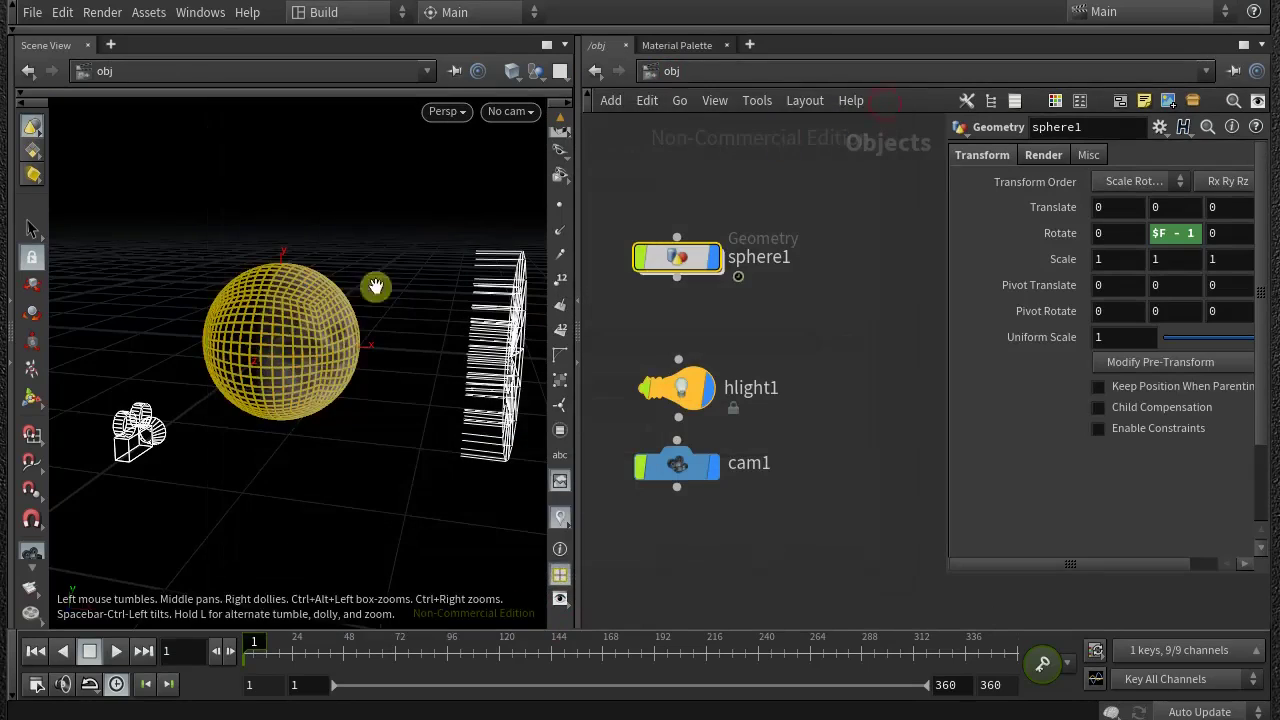
Play the moon's rotation animation in the perspective view to check the texture under the scene light
{"action": "left_click_drag", "start_coordinate": [345, 305], "coordinate": [329, 300]}
{"action": "left_click_drag", "start_coordinate": [256, 645], "coordinate": [288, 648]}
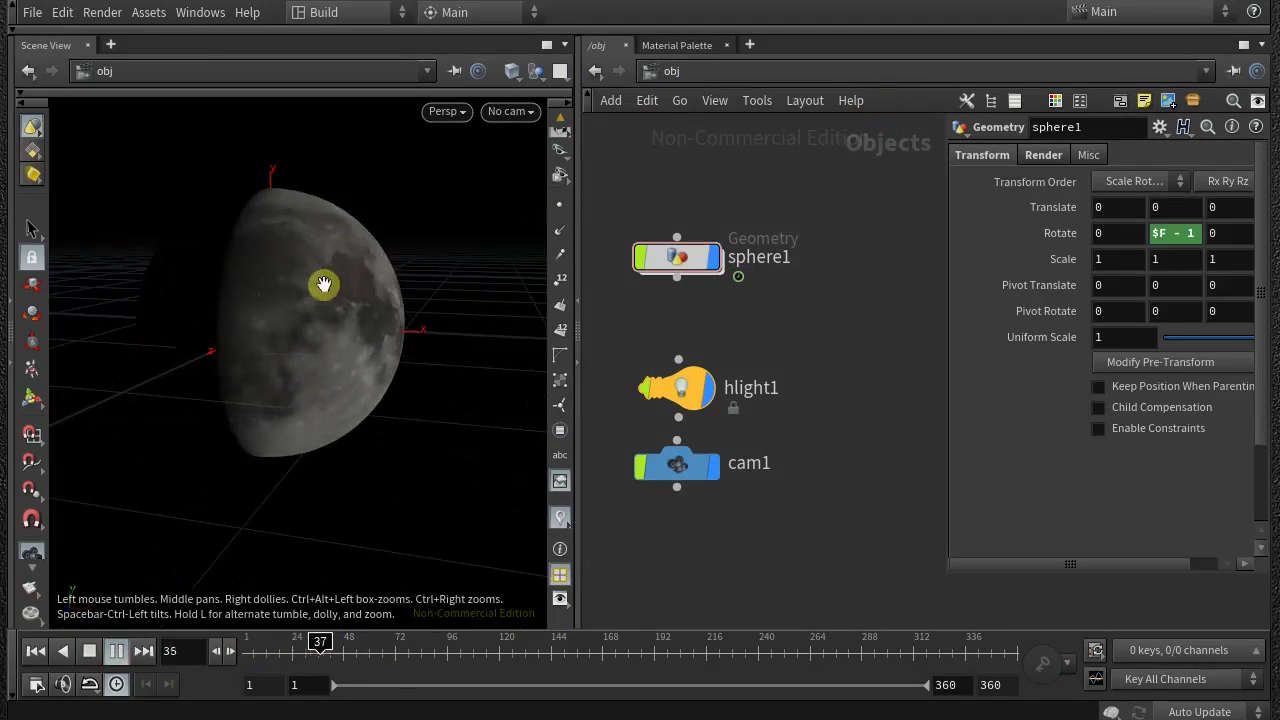
{"action": "left_click", "coordinate": [323, 286]}
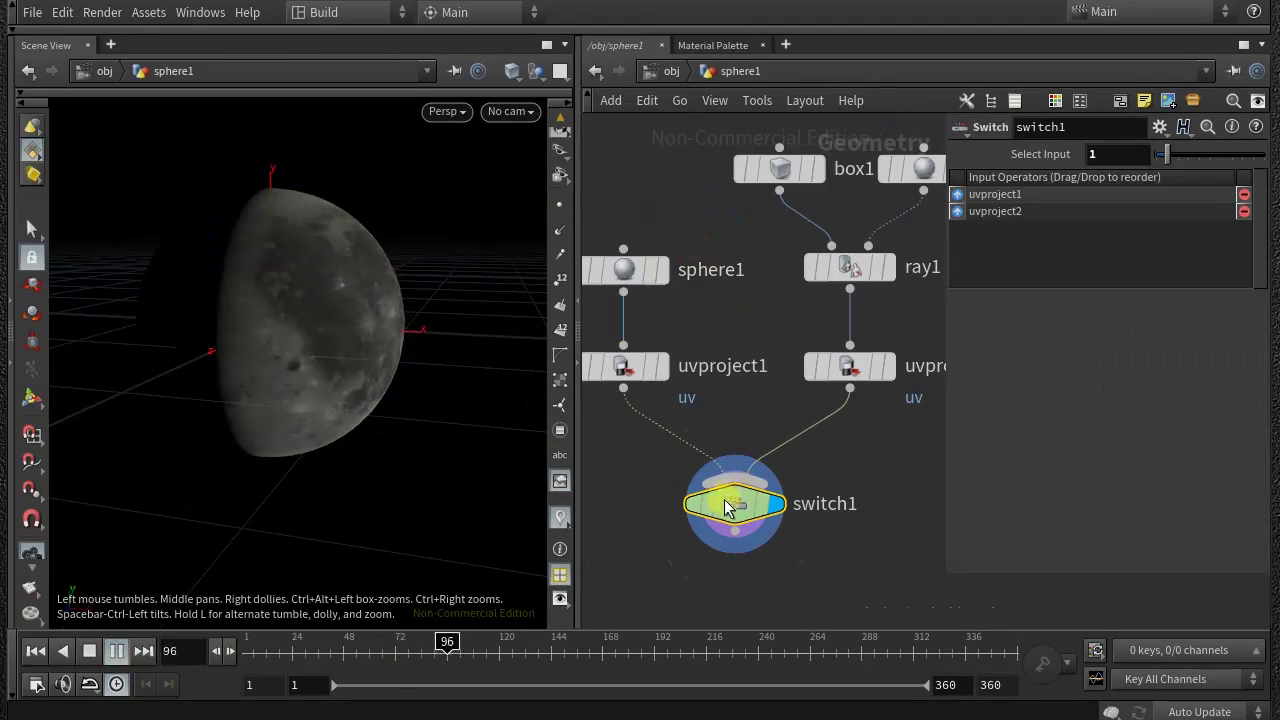
Look through cam1 and set switch1's Select Input to 1
{"action": "left_click", "coordinate": [512, 111]}
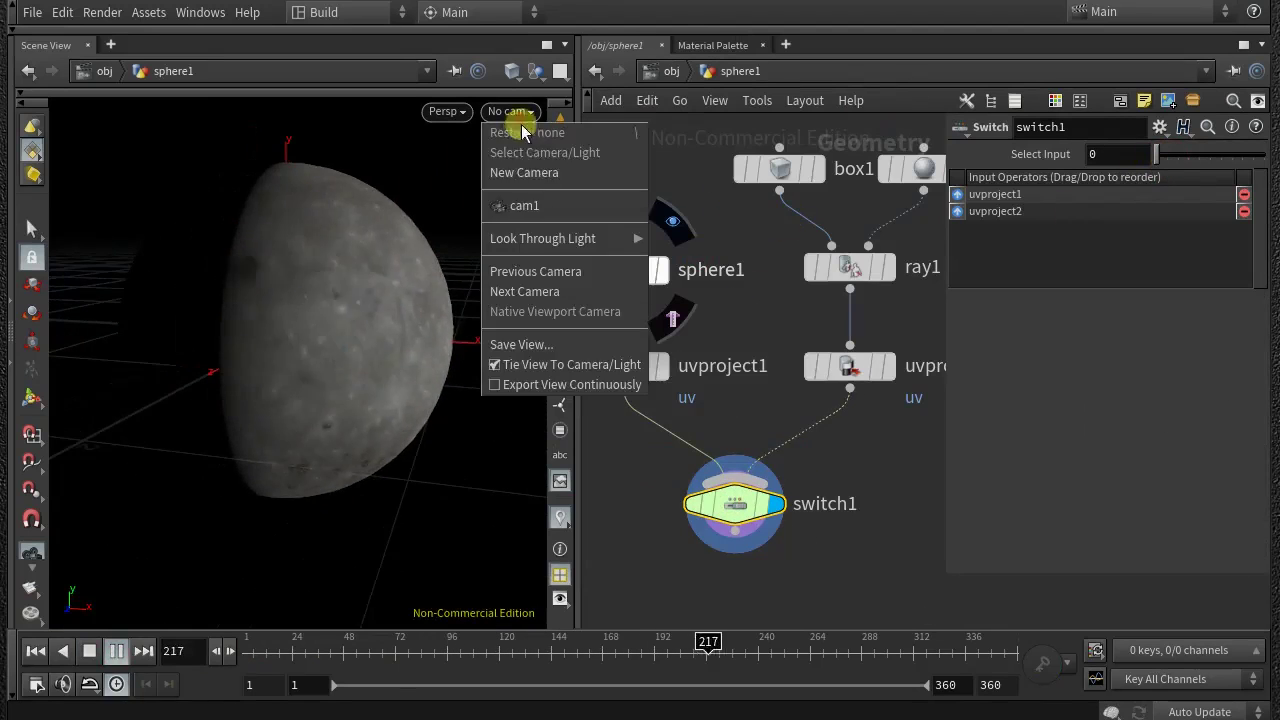
{"action": "left_click", "coordinate": [512, 203]}
{"action": "left_click_drag", "start_coordinate": [1157, 154], "coordinate": [1165, 155]}
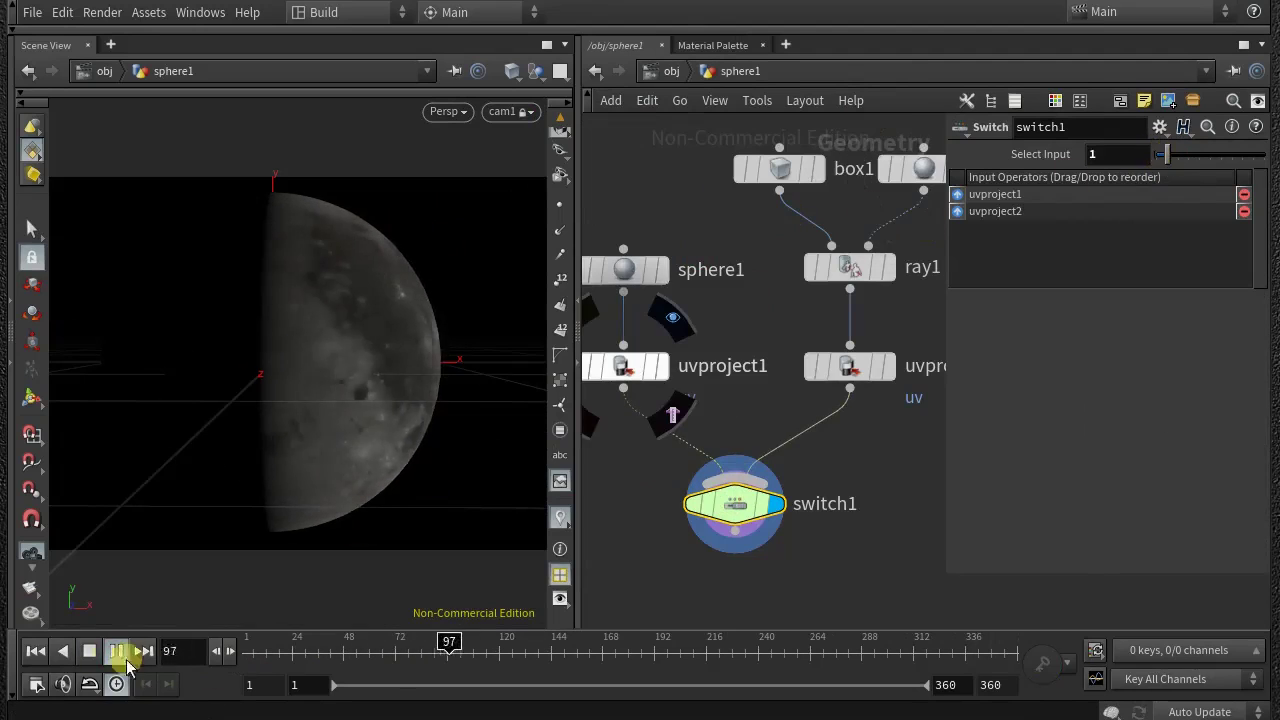
Return the animation to frame 1 and examine the lit side of the moon up close
{"action": "left_click", "coordinate": [118, 650]}
{"action": "left_click", "coordinate": [35, 651]}
{"action": "left_click", "coordinate": [560, 120]}
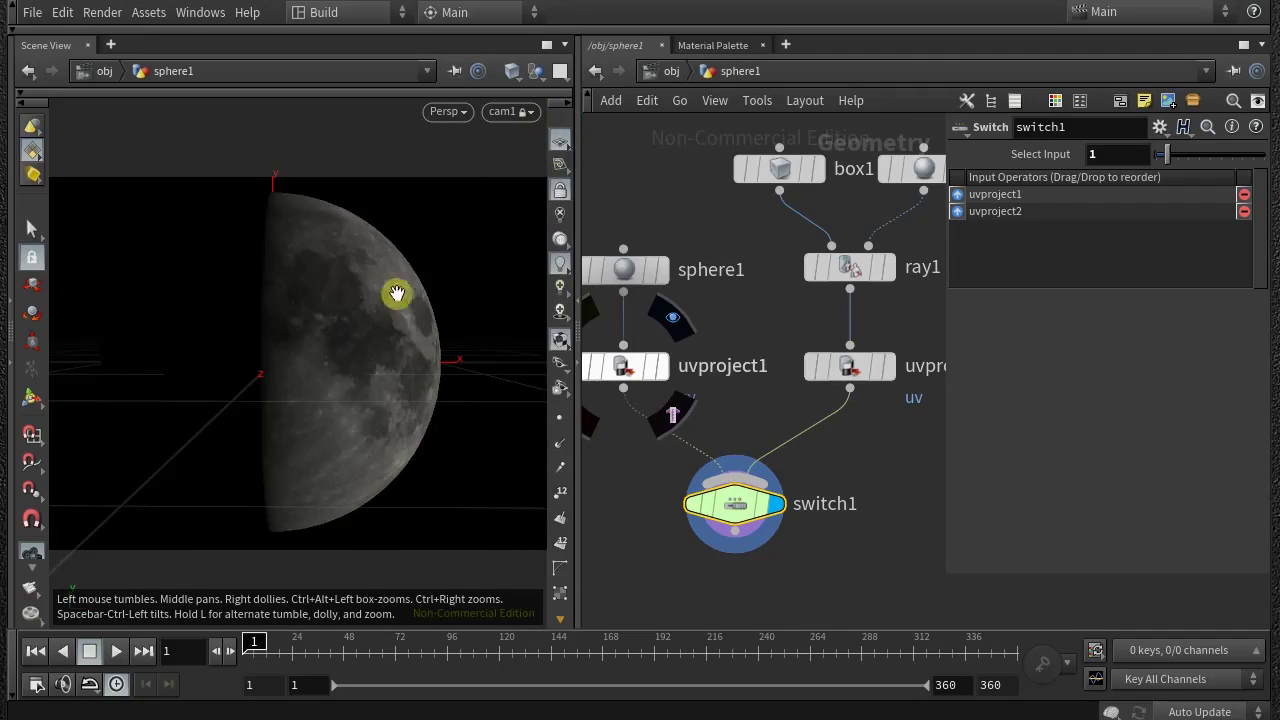
{"action": "mouse_move", "coordinate": [397, 291]}
{"action": "left_mouse_down"}
{"action": "mouse_move", "coordinate": [383, 331]}
{"action": "mouse_move", "coordinate": [407, 300]}
{"action": "mouse_move", "coordinate": [392, 308]}
{"action": "left_mouse_up"}
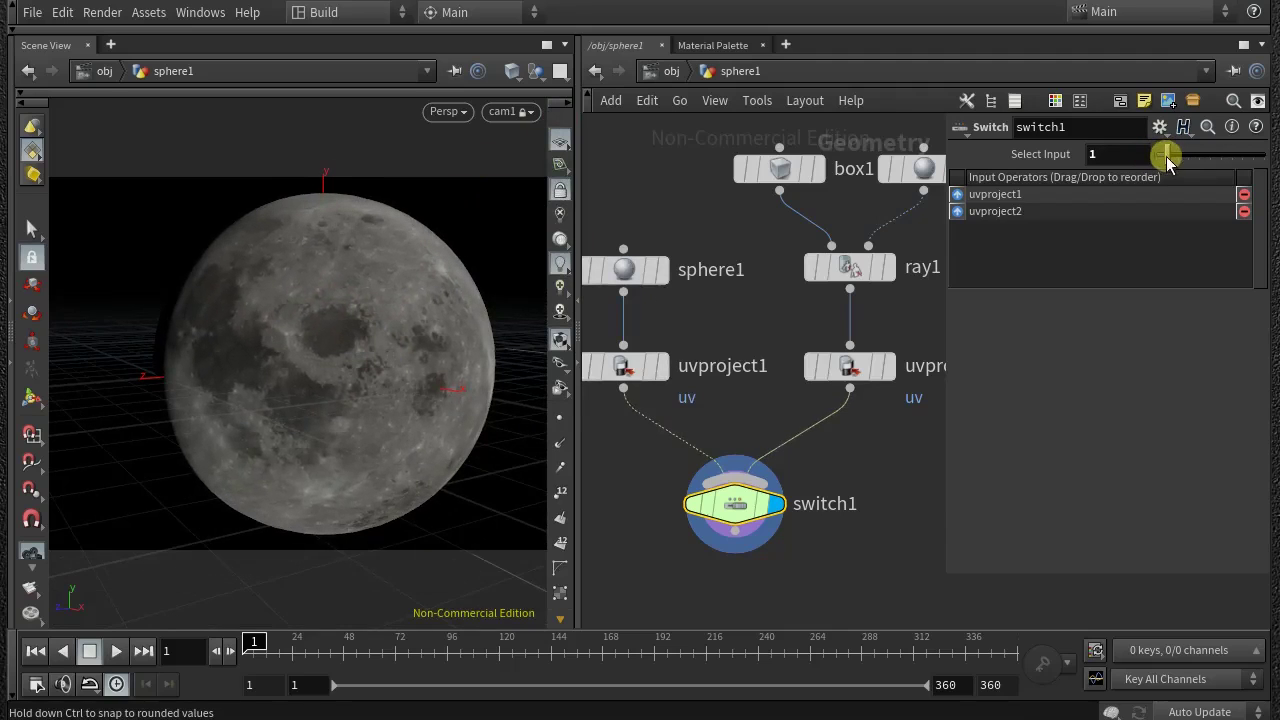
Go up to the object level, play the moon's rotation while viewing it from different angles, and stop the playback
{"action": "key", "text": "u"}
{"action": "left_click_drag", "start_coordinate": [470, 390], "coordinate": [306, 423]}
{"action": "left_click", "coordinate": [116, 651]}
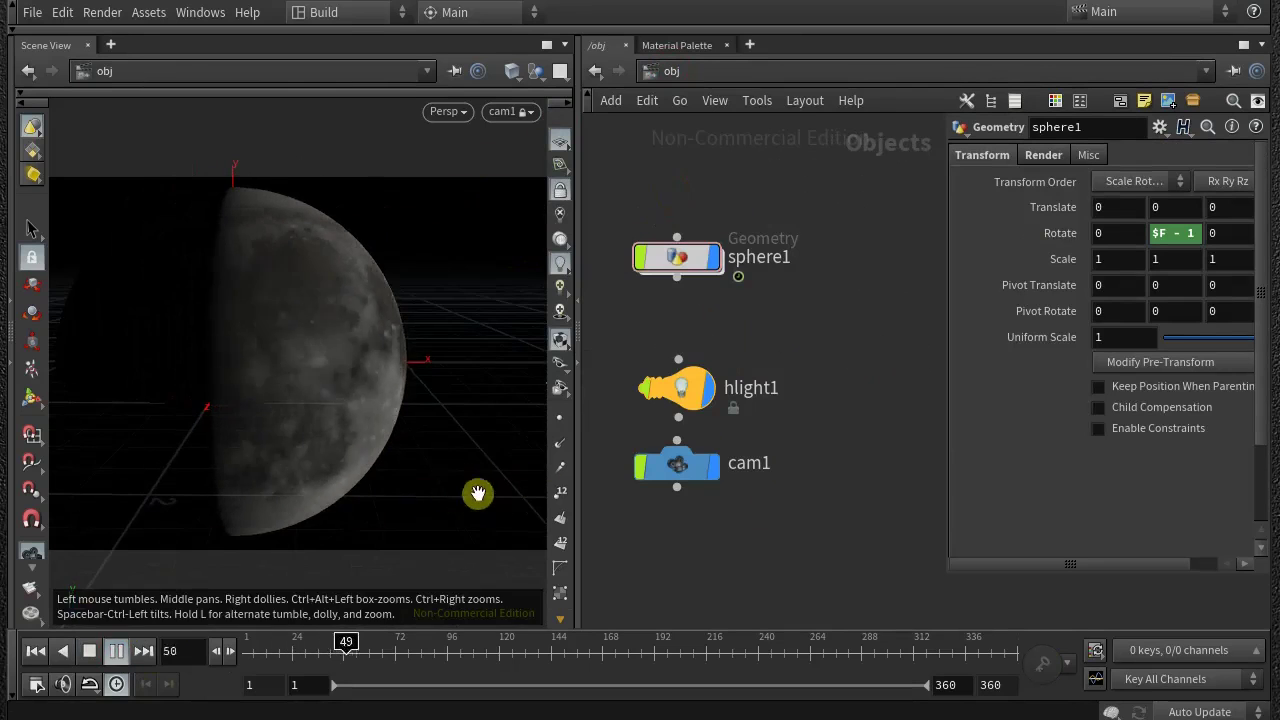
{"action": "left_click_drag", "start_coordinate": [477, 493], "coordinate": [462, 390]}
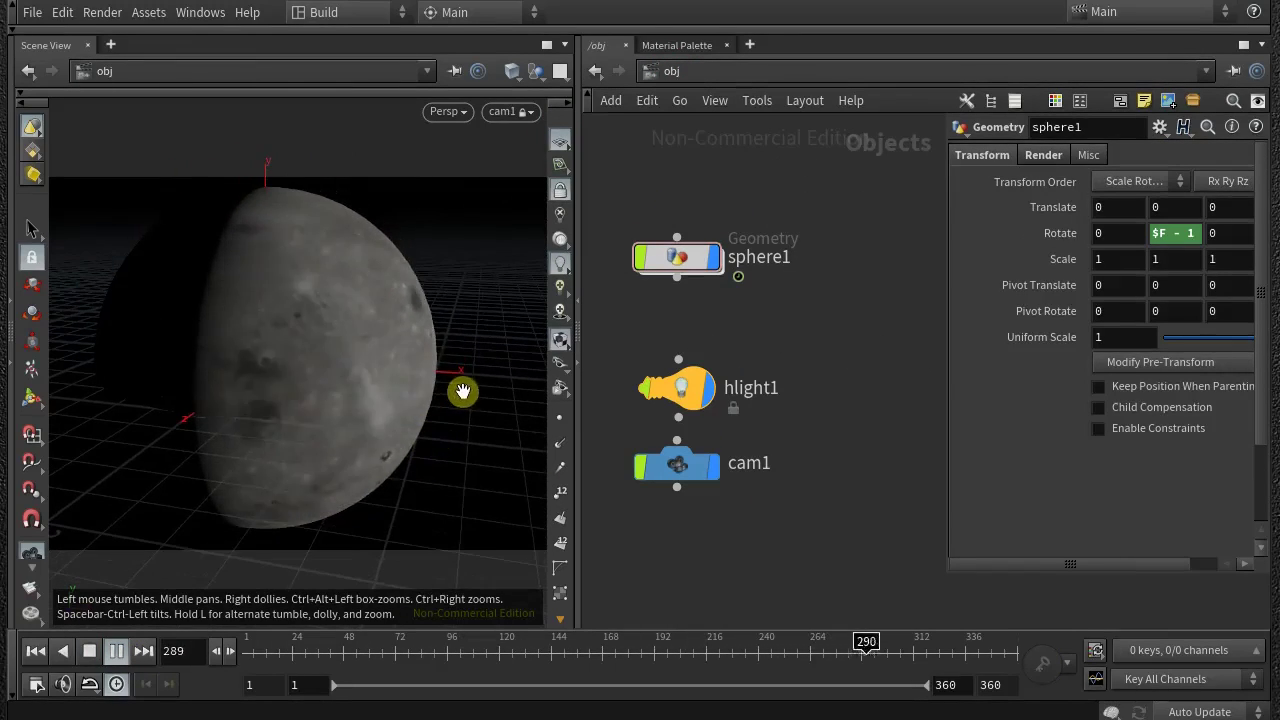
{"action": "left_click", "coordinate": [89, 651]}
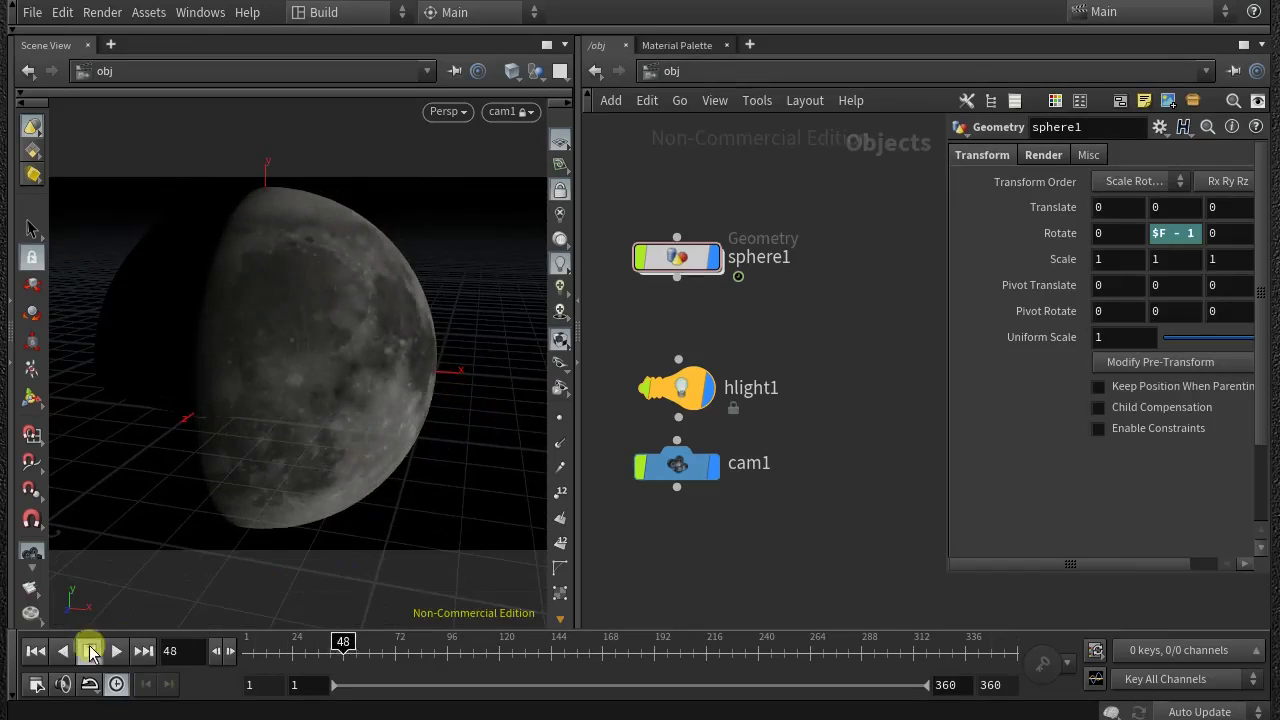